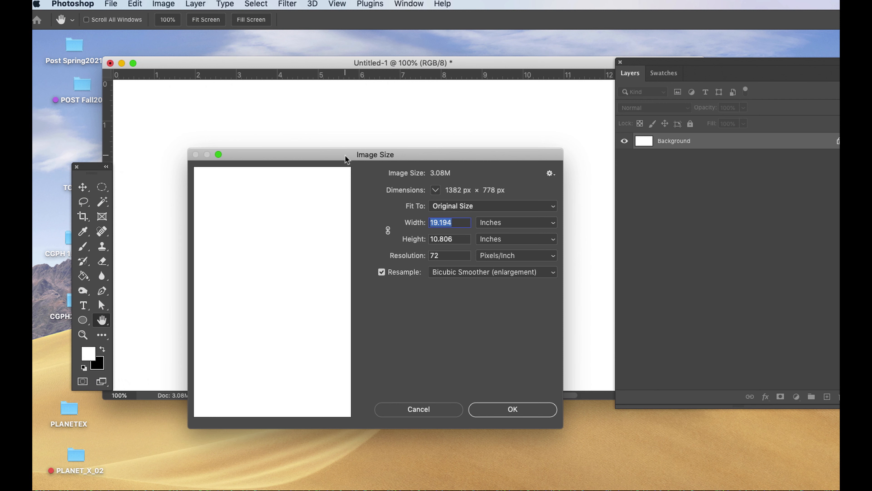
Switch to Adobe Bridge and open the virus image and us-flag-21-apr-2017.jpg in Photoshop, moving the document window clear of the screen's lower edge.
{"action": "left_click_drag", "start_coordinate": [346, 156], "coordinate": [333, 154]}
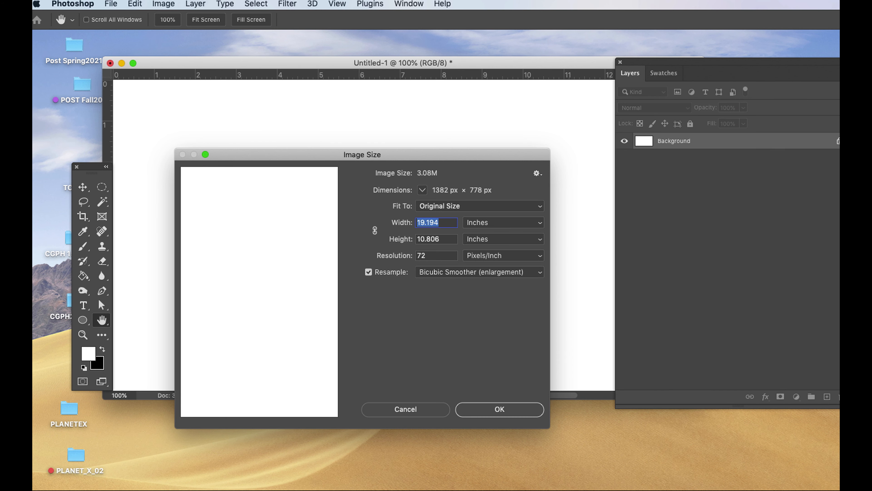
{"action": "key", "text": "super+Tab"}
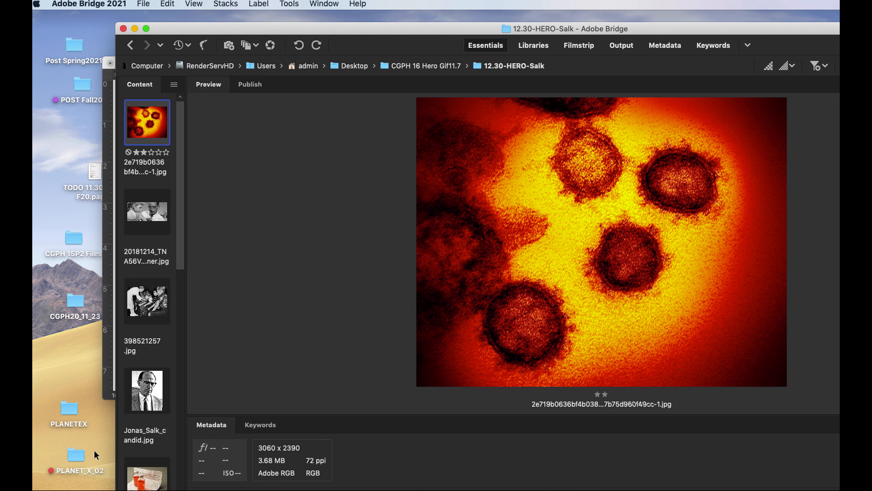
{"action": "scroll", "coordinate": [148, 123], "scroll_direction": "down", "scroll_amount": 15}
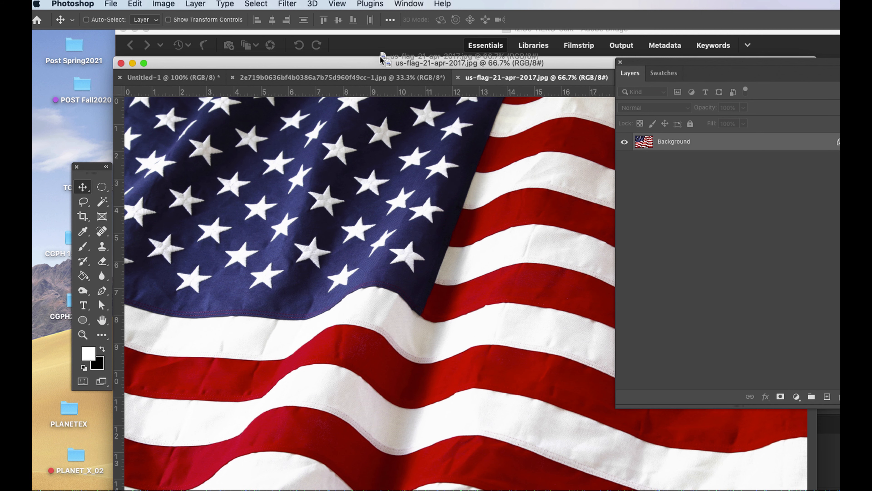
{"action": "left_click_drag", "start_coordinate": [382, 66], "coordinate": [376, 40]}
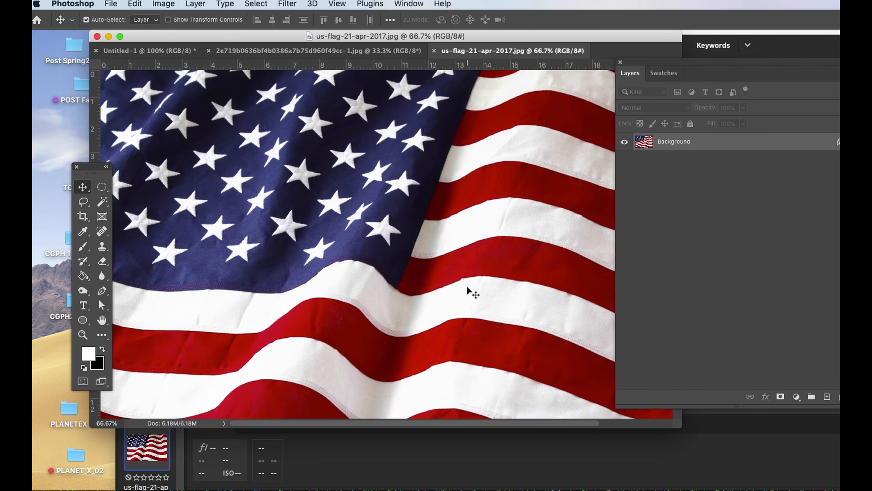
Copy the entire flag image into the Untitled-1 document as a new layer and close us-flag-21-apr-2017.jpg.
{"action": "key", "text": "super+a"}
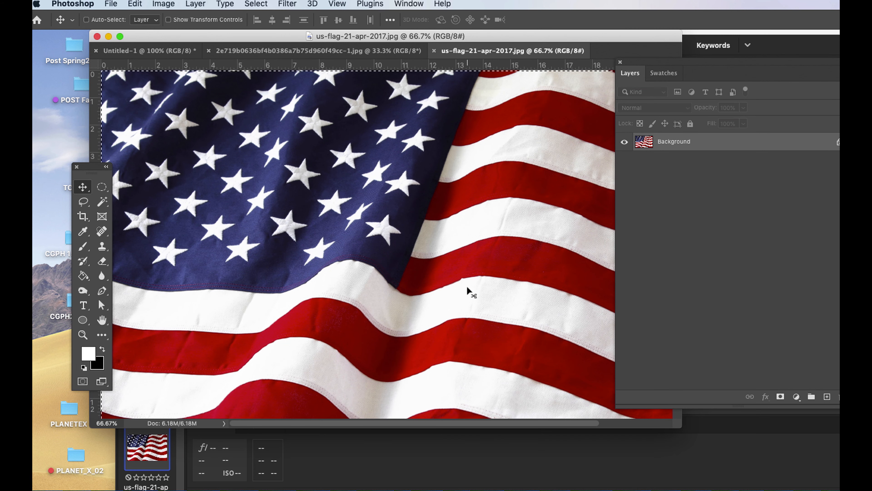
{"action": "left_click", "coordinate": [255, 4]}
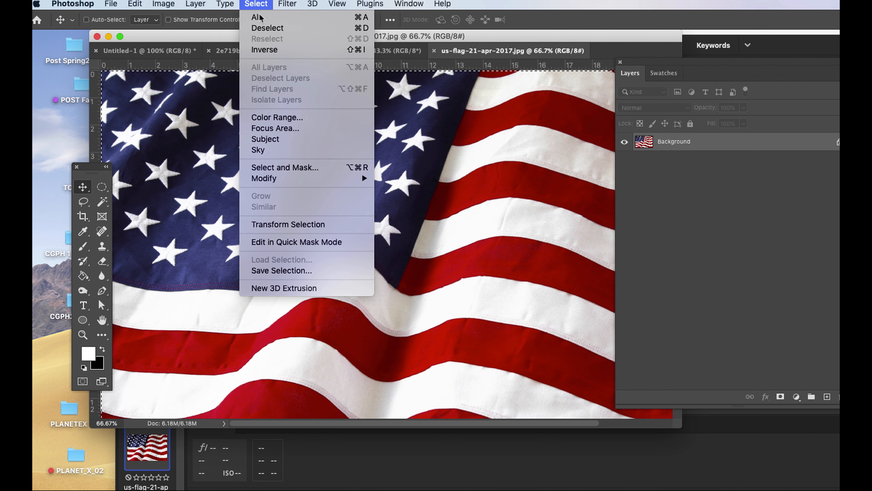
{"action": "left_click", "coordinate": [198, 21]}
{"action": "left_click", "coordinate": [134, 4]}
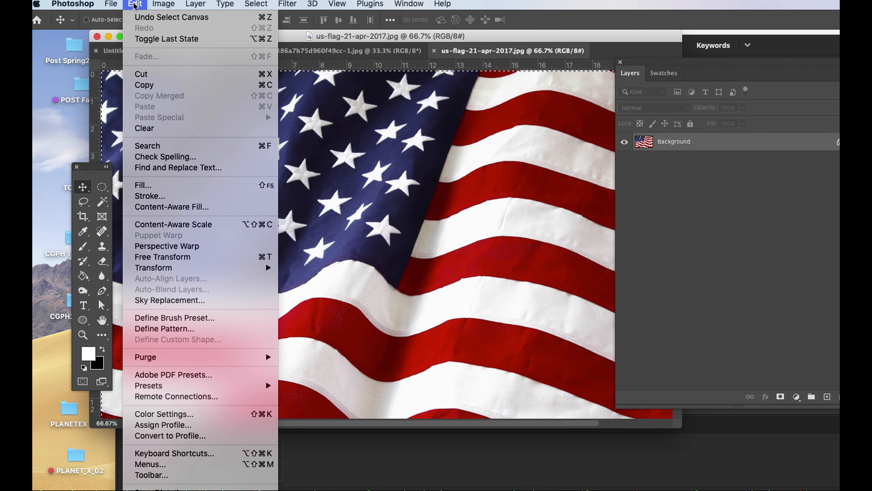
{"action": "left_click", "coordinate": [144, 85]}
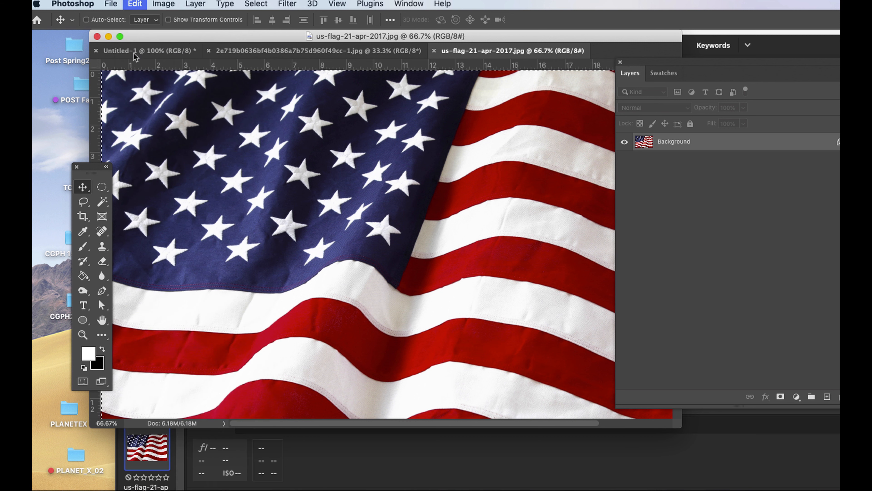
{"action": "left_click", "coordinate": [134, 52]}
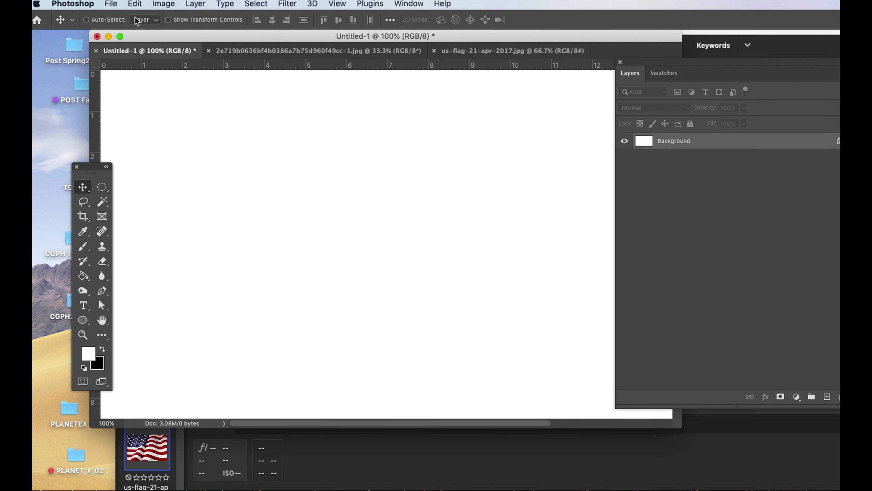
{"action": "left_click", "coordinate": [134, 4]}
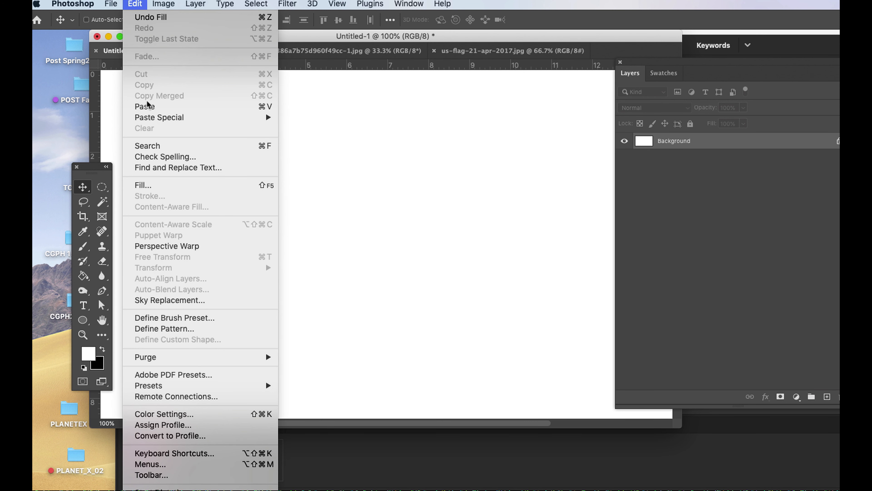
{"action": "left_click", "coordinate": [149, 108]}
{"action": "left_click", "coordinate": [491, 51]}
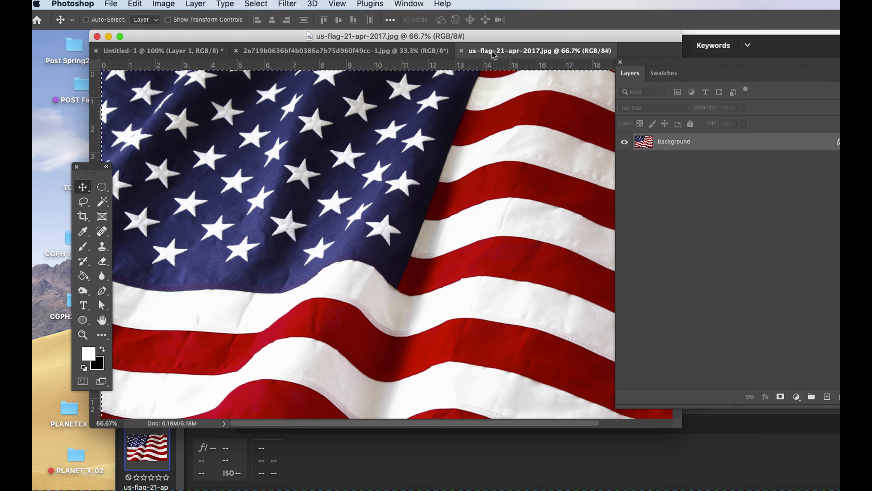
{"action": "key", "text": "super+w"}
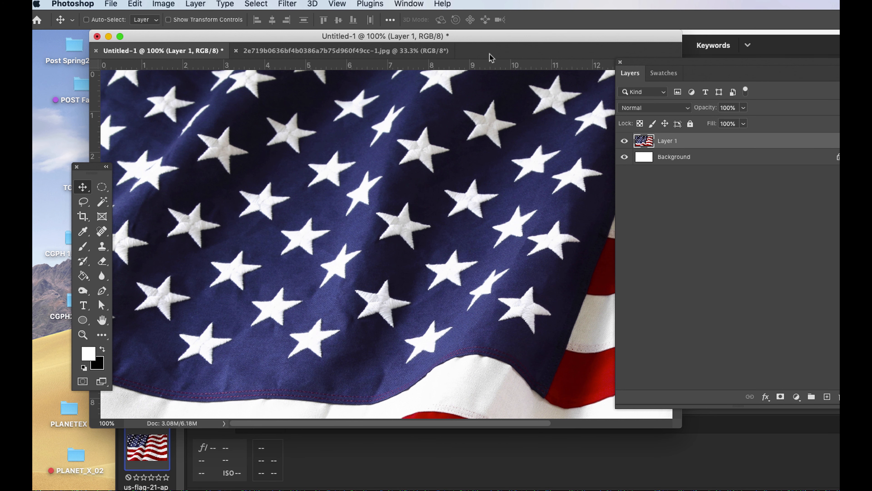
Copy the entire virus image into Untitled-1 above the flag and move the layer list off the canvas.
{"action": "left_click", "coordinate": [321, 51]}
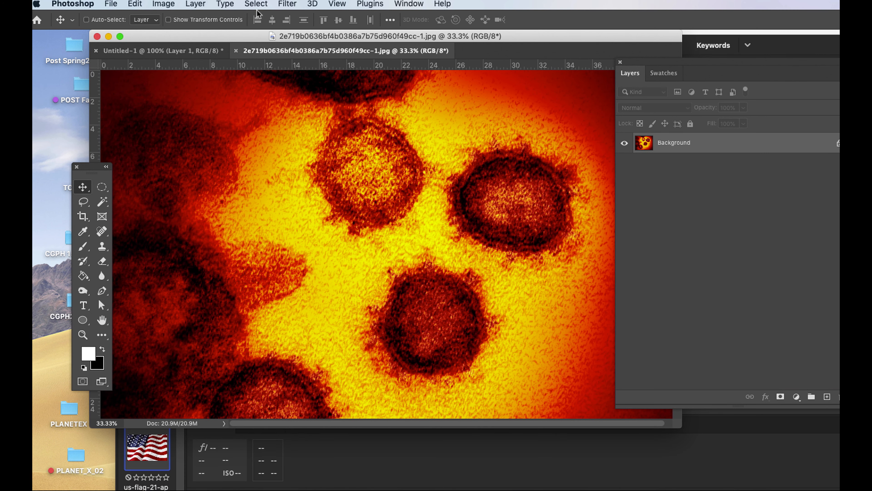
{"action": "left_click", "coordinate": [260, 3]}
{"action": "left_click", "coordinate": [259, 17]}
{"action": "left_click", "coordinate": [135, 4]}
{"action": "left_click", "coordinate": [144, 85]}
{"action": "left_click", "coordinate": [144, 53]}
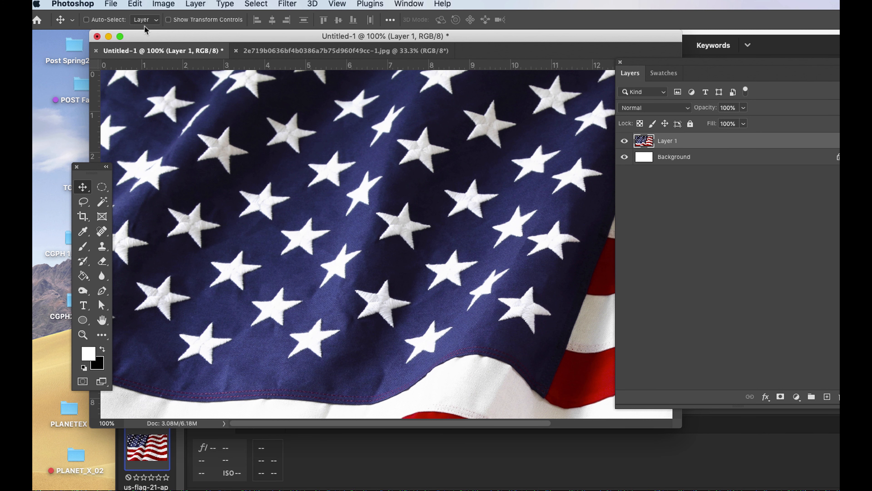
{"action": "left_click", "coordinate": [135, 4]}
{"action": "left_click", "coordinate": [148, 107]}
{"action": "left_click_drag", "start_coordinate": [656, 66], "coordinate": [737, 109]}
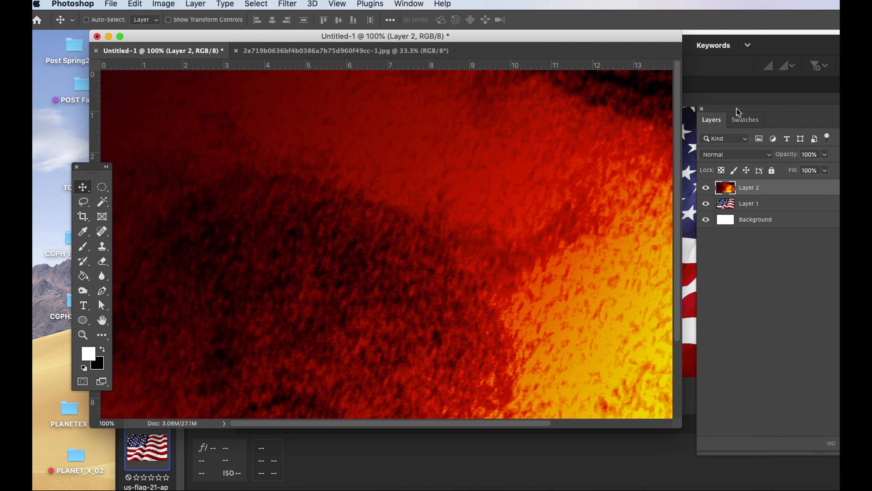
Save the composite as SALKGIF2.psd and check the SalkVaccine11.30.psd reference in Adobe Bridge before returning to Photoshop.
{"action": "left_click", "coordinate": [111, 4]}
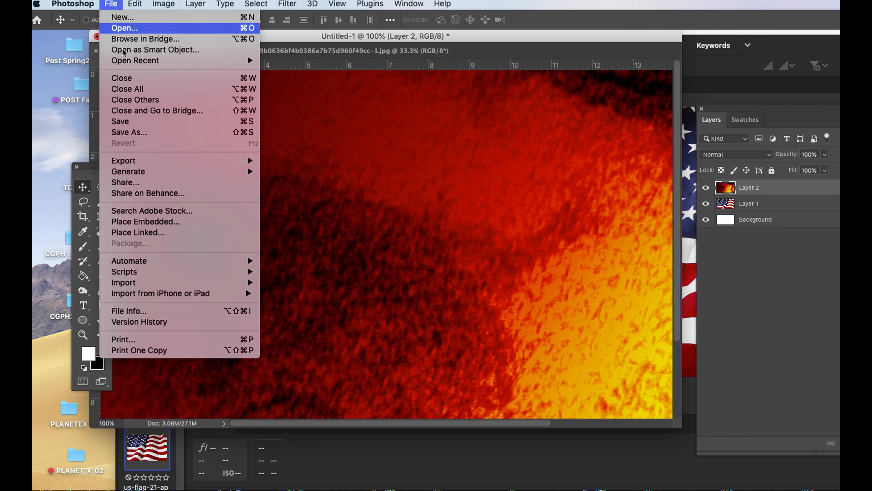
{"action": "left_click", "coordinate": [144, 133]}
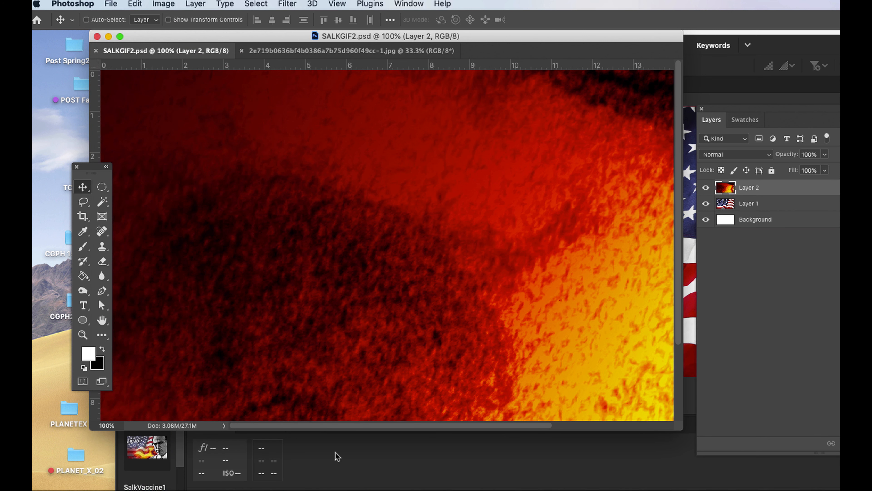
{"action": "left_click", "coordinate": [378, 466]}
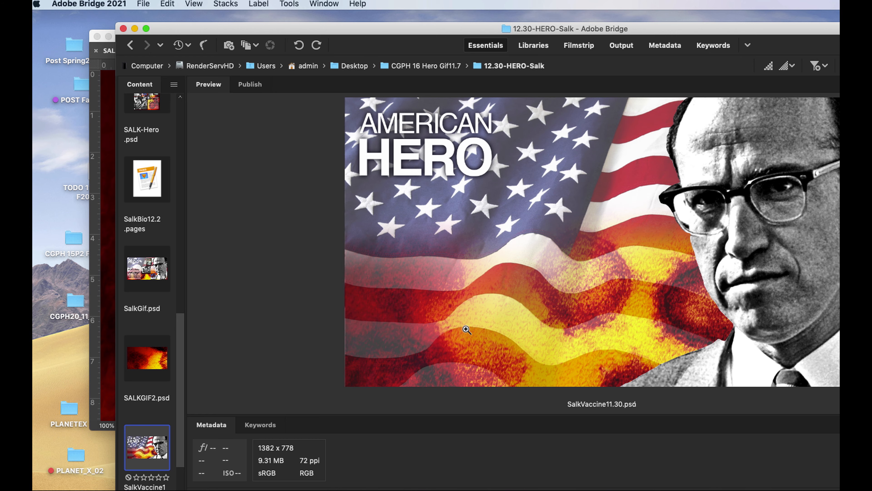
{"action": "double_click", "coordinate": [163, 330]}
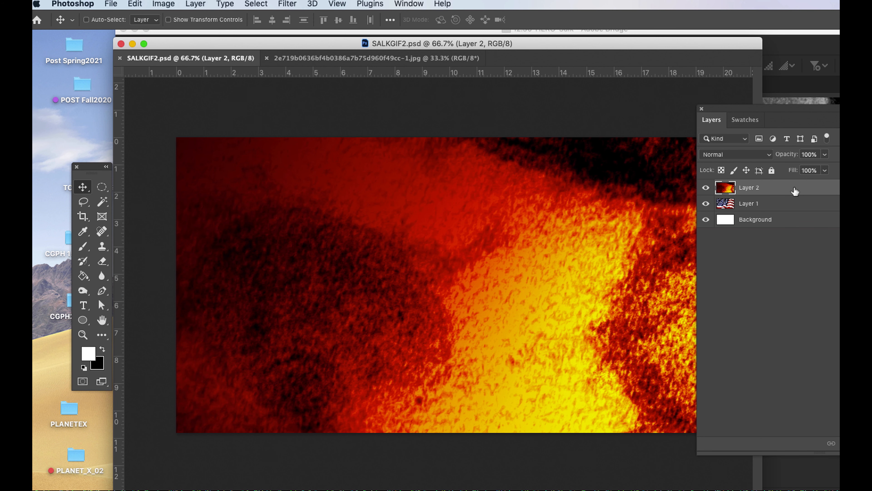
Move the virus layer down until its upper edge sits about 4.6 inches below the canvas top, and add a layer mask to it.
{"action": "left_click_drag", "start_coordinate": [449, 214], "coordinate": [491, 361]}
{"action": "left_click", "coordinate": [860, 444]}
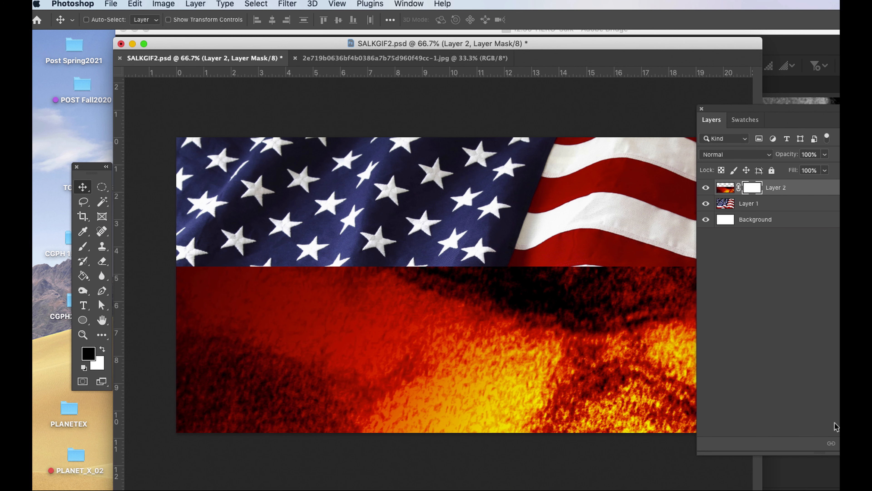
{"action": "left_click_drag", "start_coordinate": [750, 112], "coordinate": [838, 106]}
Paint black on the virus layer's mask with a 250 px brush at 0% hardness to fade its upper edge into the flag.
{"action": "key", "text": "b"}
{"action": "right_click", "coordinate": [584, 241]}
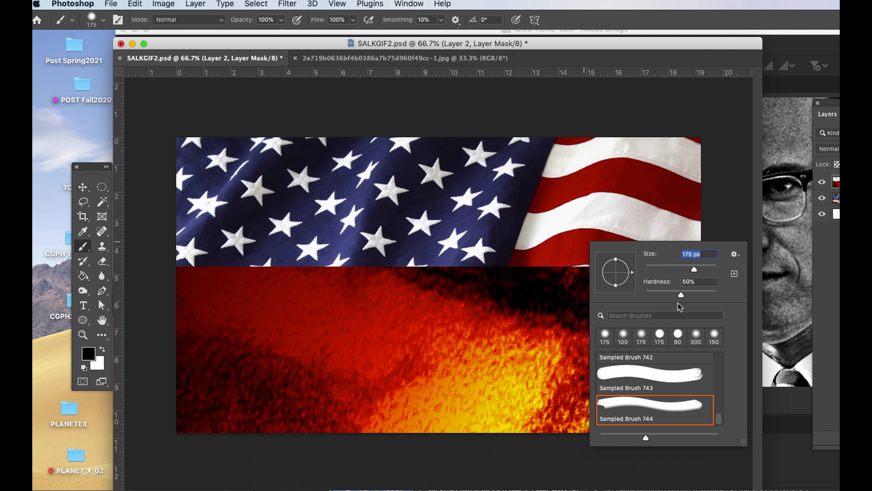
{"action": "left_click_drag", "start_coordinate": [683, 294], "coordinate": [634, 291]}
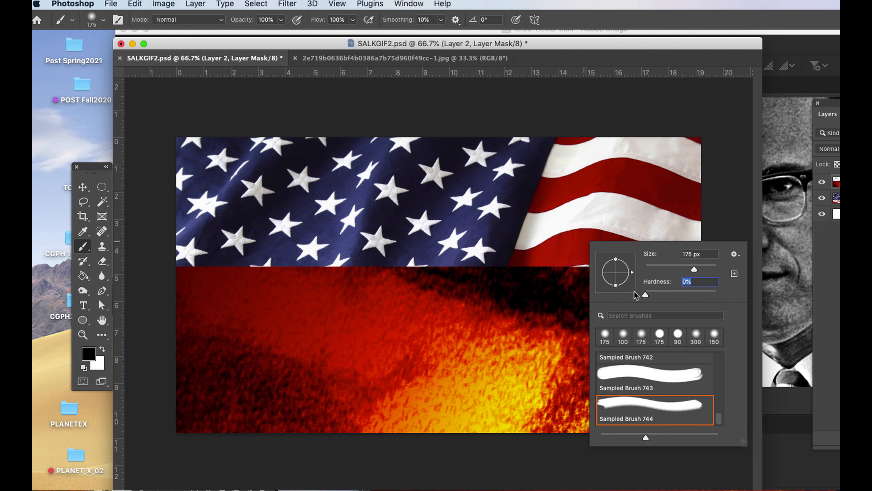
{"action": "key", "text": "Return"}
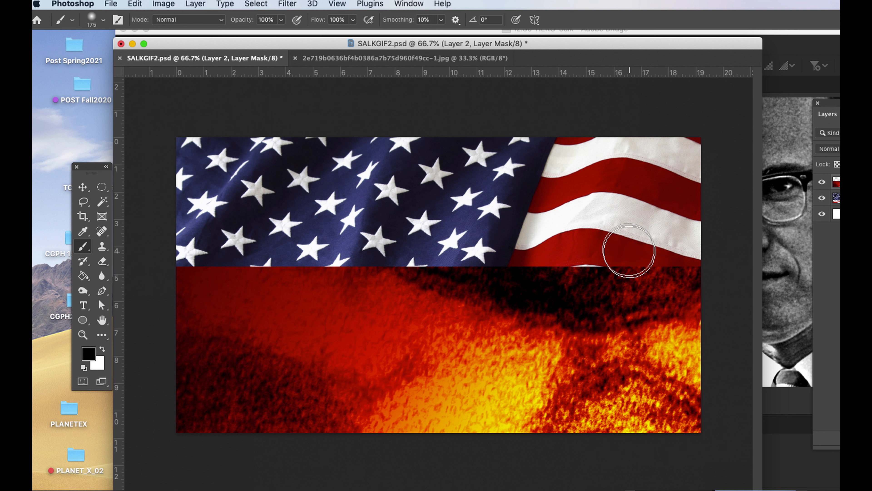
{"action": "key", "text": "bracketright"}
{"action": "key", "text": "bracketright"}
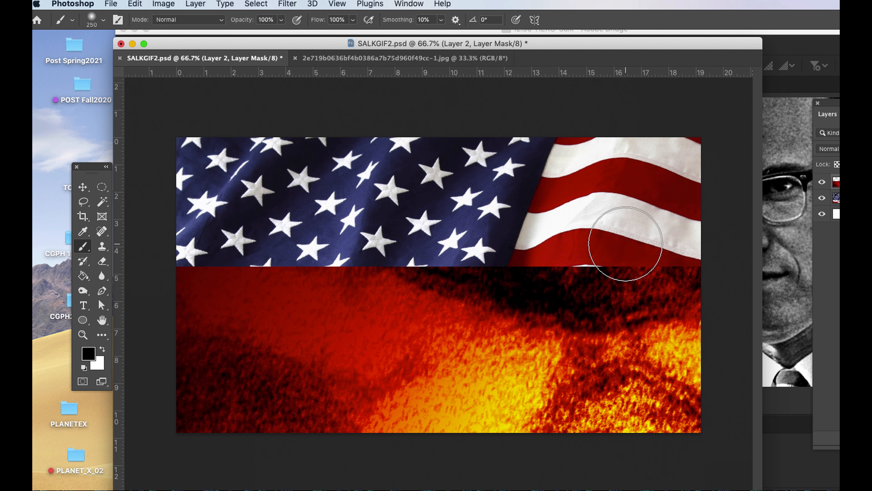
{"action": "mouse_move", "coordinate": [626, 244]}
{"action": "left_mouse_down"}
{"action": "mouse_move", "coordinate": [700, 249]}
{"action": "mouse_move", "coordinate": [329, 236]}
{"action": "mouse_move", "coordinate": [168, 257]}
{"action": "mouse_move", "coordinate": [400, 244]}
{"action": "mouse_move", "coordinate": [455, 250]}
{"action": "mouse_move", "coordinate": [596, 229]}
{"action": "mouse_move", "coordinate": [692, 238]}
{"action": "left_mouse_up"}
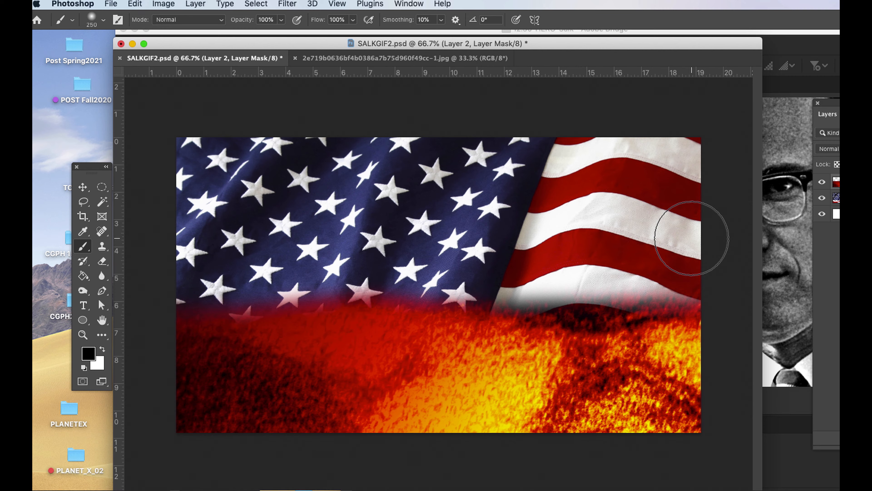
Open Jonas_Salk_candid.jpg from Adobe Bridge in Photoshop and reduce its view to 33.3%.
{"action": "scroll", "coordinate": [692, 238], "scroll_direction": "down", "scroll_amount": 1}
{"action": "left_click", "coordinate": [766, 227]}
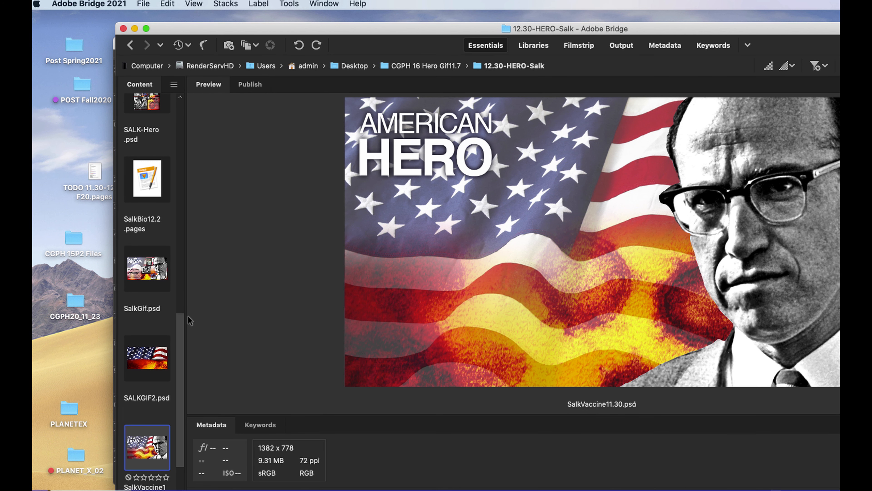
{"action": "scroll", "coordinate": [148, 275], "scroll_direction": "up", "scroll_amount": 10}
{"action": "left_click", "coordinate": [142, 229]}
{"action": "left_click_drag", "start_coordinate": [143, 229], "coordinate": [577, 486]}
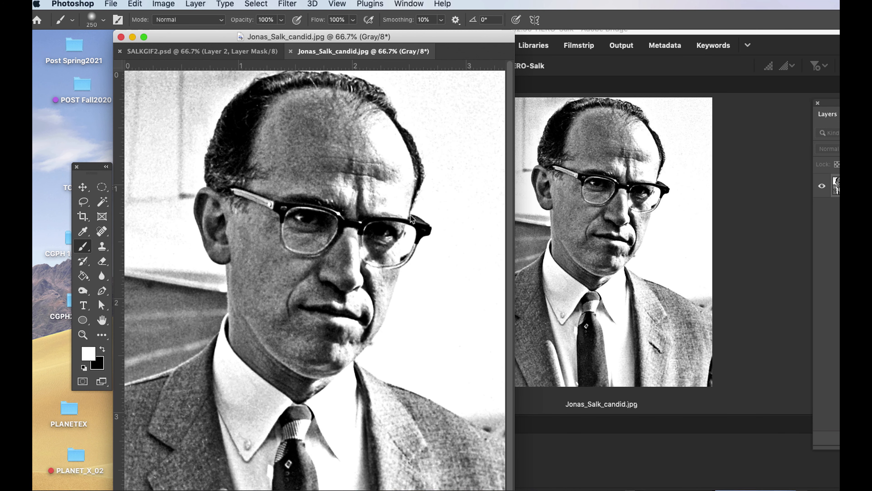
{"action": "left_click_drag", "start_coordinate": [398, 41], "coordinate": [525, 40]}
{"action": "key", "text": "super+minus"}
{"action": "key", "text": "super+minus"}
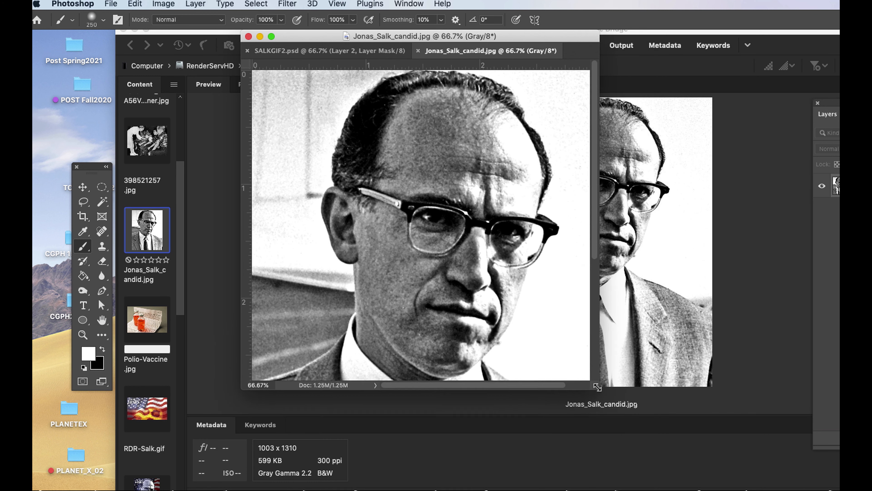
Hide Adobe Bridge to clear the screen and move the toolbox beside the portrait window.
{"action": "key", "text": "w"}
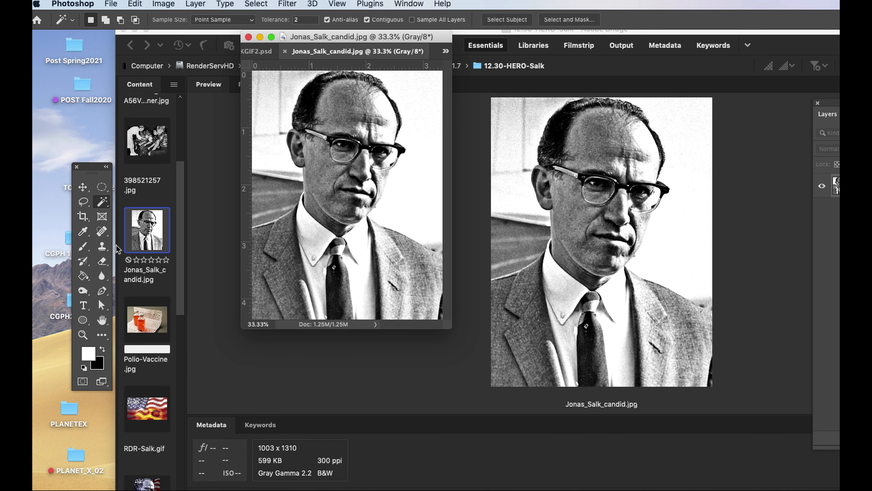
{"action": "left_click_drag", "start_coordinate": [99, 169], "coordinate": [211, 126]}
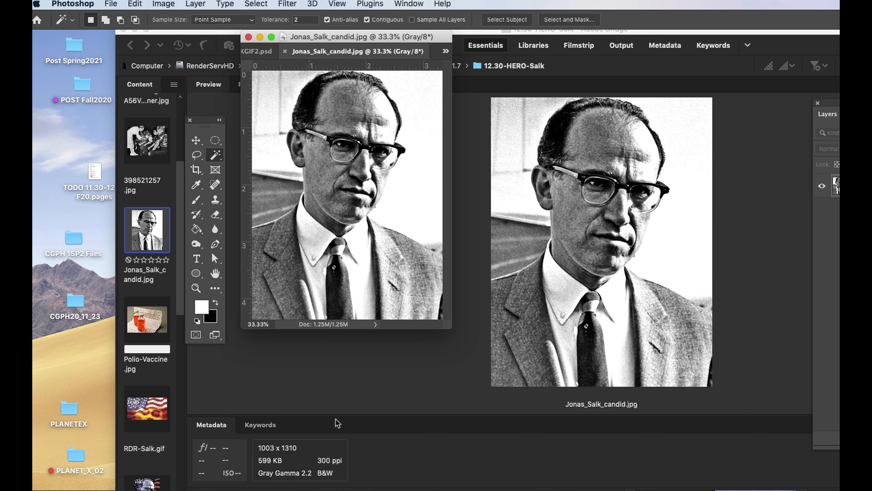
{"action": "left_click", "coordinate": [391, 398]}
{"action": "key", "text": "super+h"}
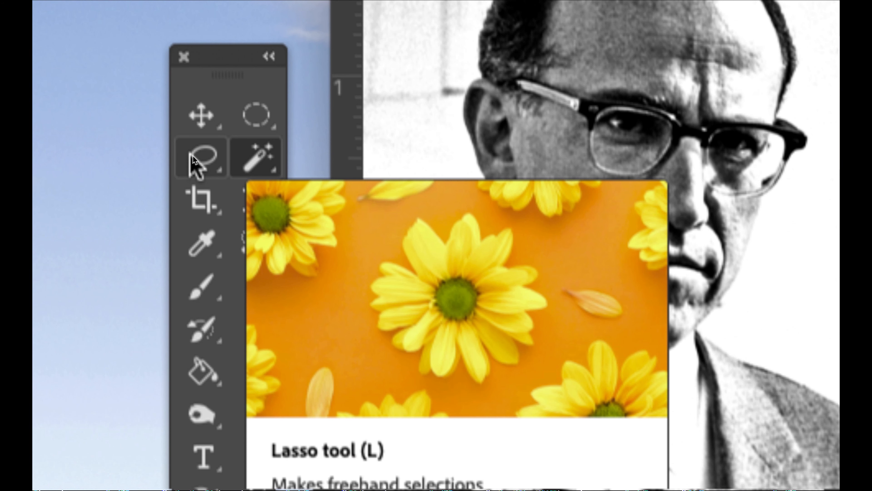
Select the man's head and the jacket on his right shoulder with the Quick Selection tool, viewing the portrait at 50%.
{"action": "left_click", "coordinate": [272, 169]}
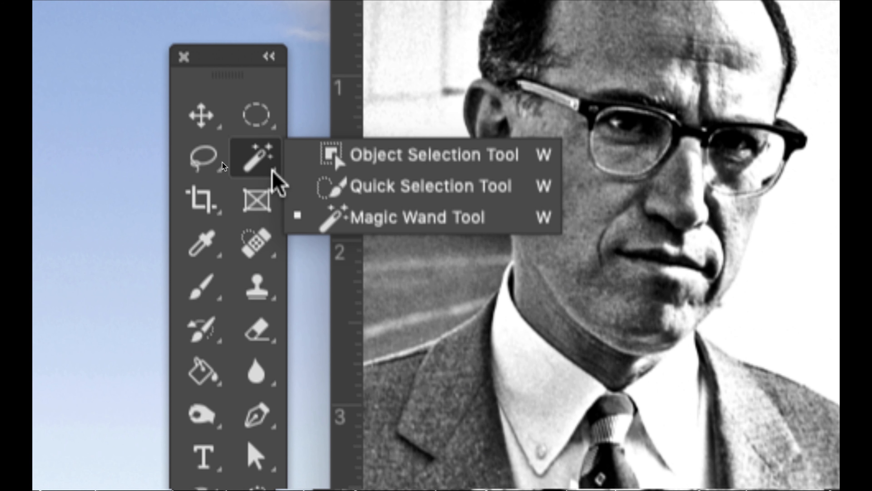
{"action": "left_click", "coordinate": [328, 187]}
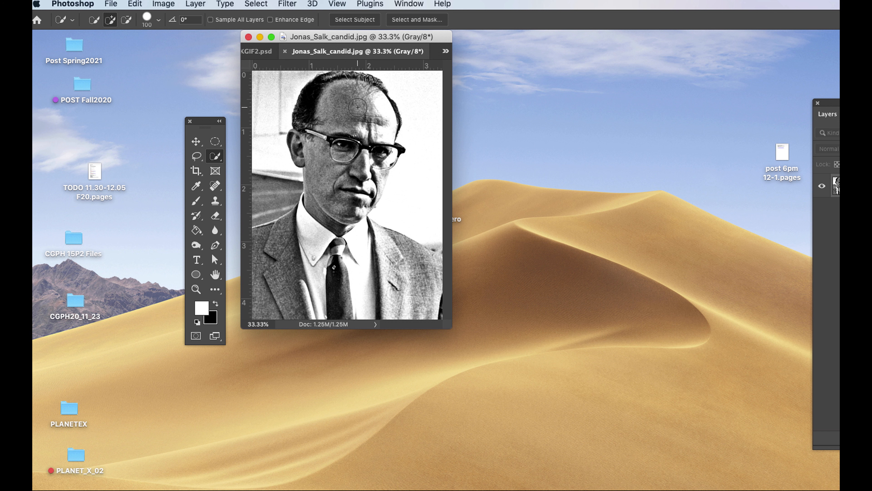
{"action": "right_click", "coordinate": [359, 109]}
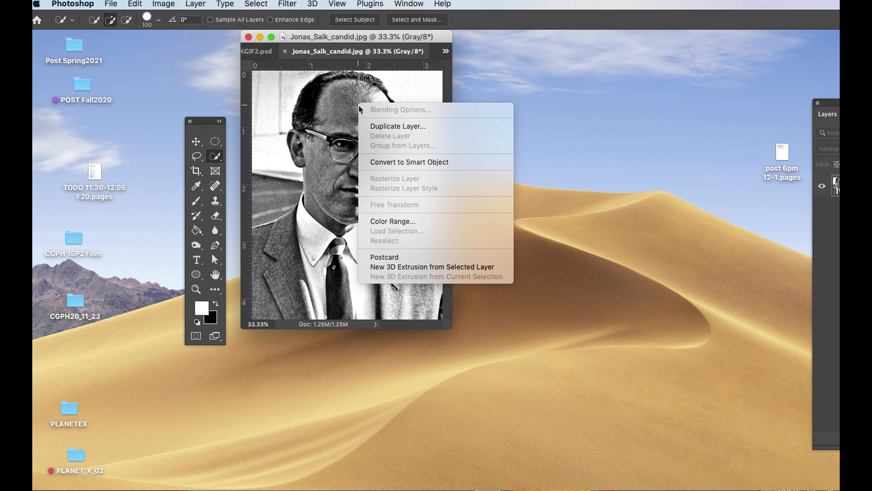
{"action": "left_click", "coordinate": [344, 98]}
{"action": "mouse_move", "coordinate": [335, 83]}
{"action": "left_mouse_down"}
{"action": "mouse_move", "coordinate": [310, 145]}
{"action": "mouse_move", "coordinate": [301, 140]}
{"action": "mouse_move", "coordinate": [332, 217]}
{"action": "mouse_move", "coordinate": [391, 116]}
{"action": "mouse_move", "coordinate": [374, 86]}
{"action": "mouse_move", "coordinate": [338, 182]}
{"action": "mouse_move", "coordinate": [265, 262]}
{"action": "mouse_move", "coordinate": [278, 288]}
{"action": "left_mouse_up"}
{"action": "key", "text": "super+minus"}
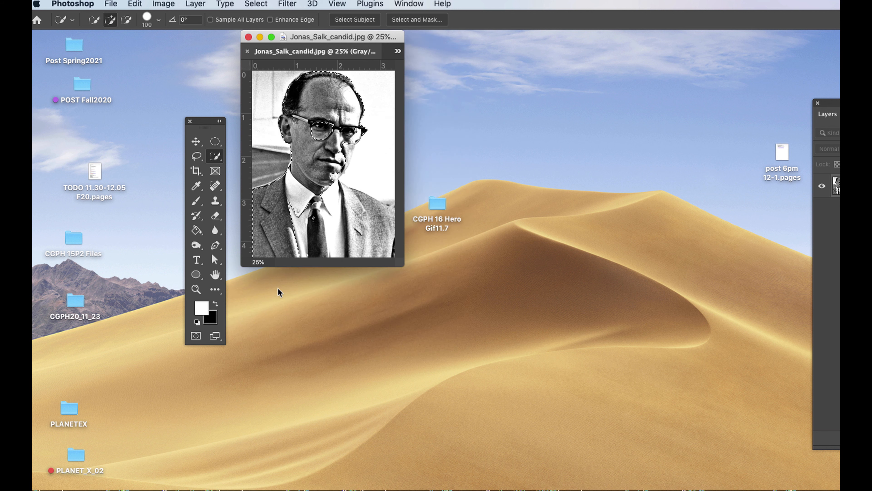
{"action": "key", "text": "super+plus"}
{"action": "key", "text": "super+plus"}
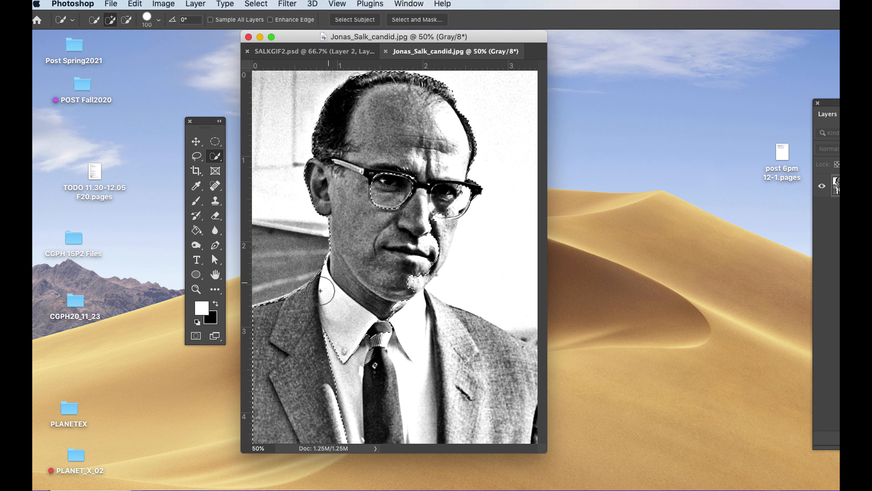
{"action": "mouse_move", "coordinate": [262, 318]}
{"action": "left_mouse_down"}
{"action": "mouse_move", "coordinate": [325, 323]}
{"action": "mouse_move", "coordinate": [403, 285]}
{"action": "mouse_move", "coordinate": [483, 342]}
{"action": "mouse_move", "coordinate": [523, 436]}
{"action": "mouse_move", "coordinate": [324, 407]}
{"action": "left_mouse_up"}
{"action": "left_click_drag", "start_coordinate": [434, 240], "coordinate": [421, 263]}
{"action": "left_click", "coordinate": [393, 192]}
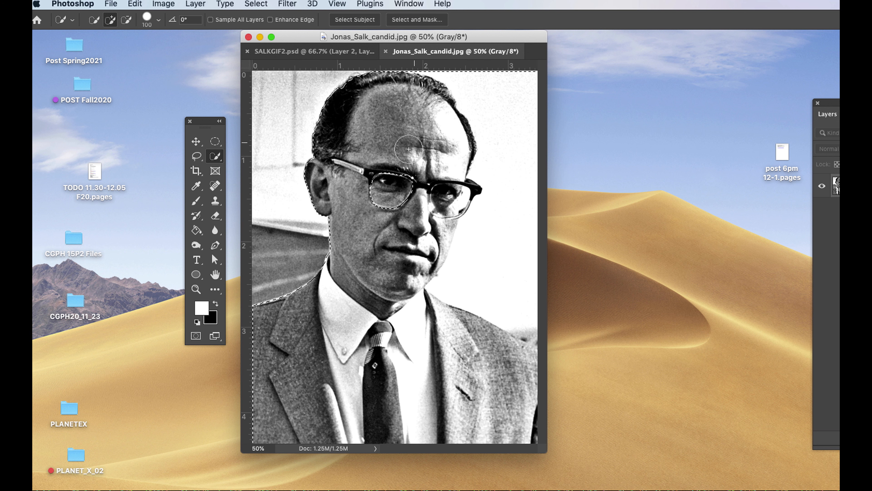
{"action": "key", "text": "super+z"}
{"action": "key", "text": "super+z"}
{"action": "key", "text": "super+z"}
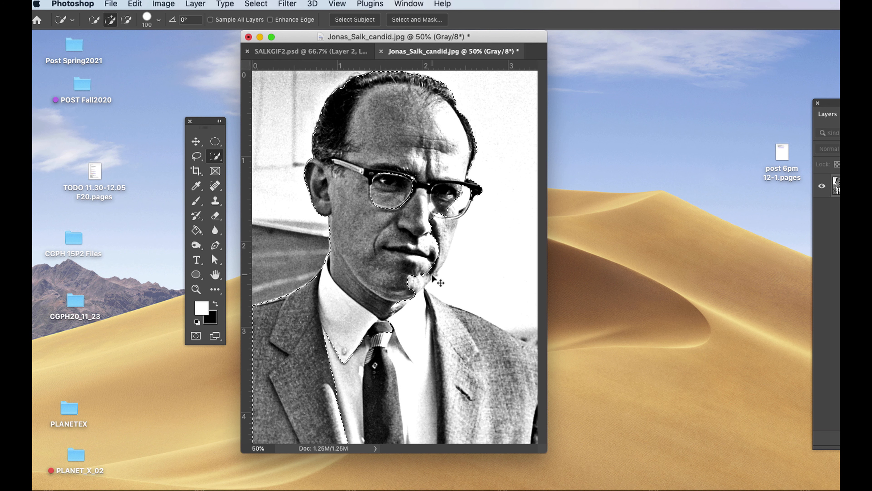
Add the chin, the shaded cheek edge and both eyeglass lenses to the Quick Selection.
{"action": "left_click_drag", "start_coordinate": [435, 226], "coordinate": [428, 250]}
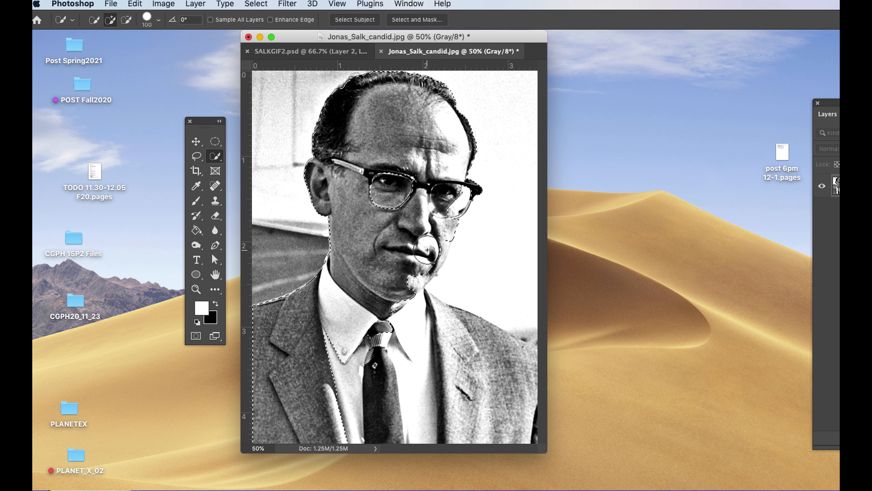
{"action": "left_click_drag", "start_coordinate": [445, 176], "coordinate": [449, 193]}
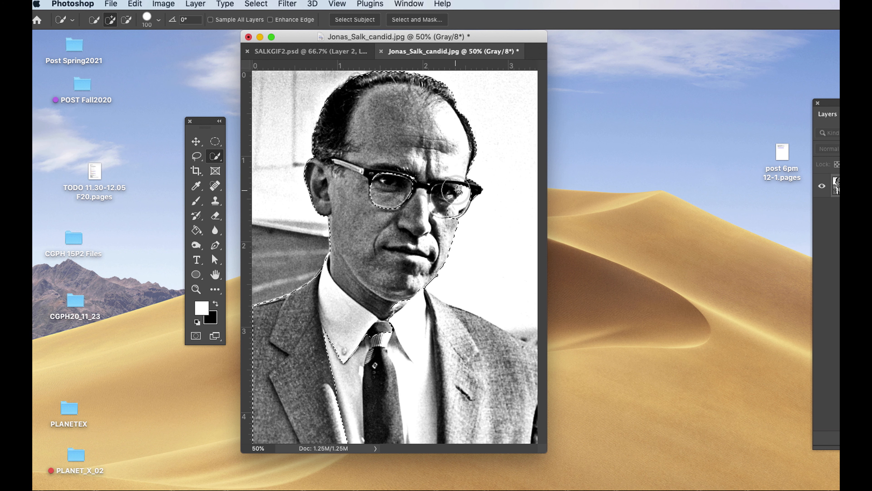
{"action": "left_click_drag", "start_coordinate": [389, 180], "coordinate": [376, 197]}
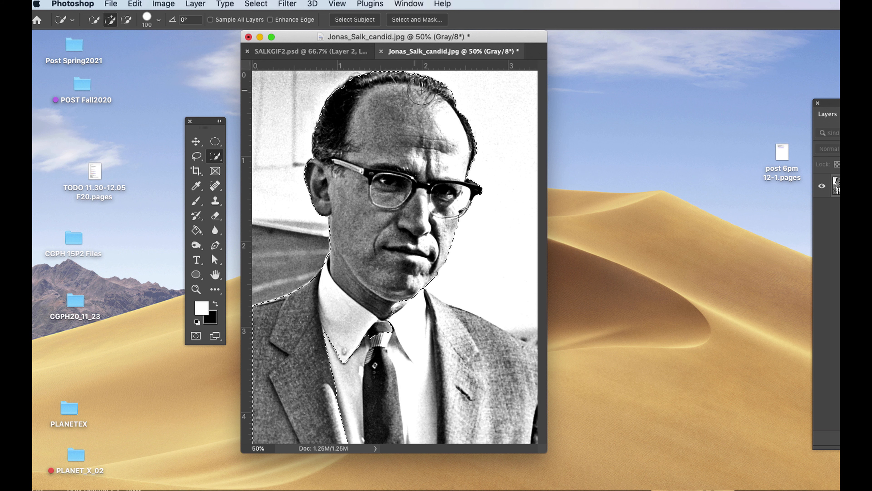
Show the selection in Quick Mask mode and set up a 90 px black brush at 100% hardness.
{"action": "left_click_drag", "start_coordinate": [199, 124], "coordinate": [256, 84]}
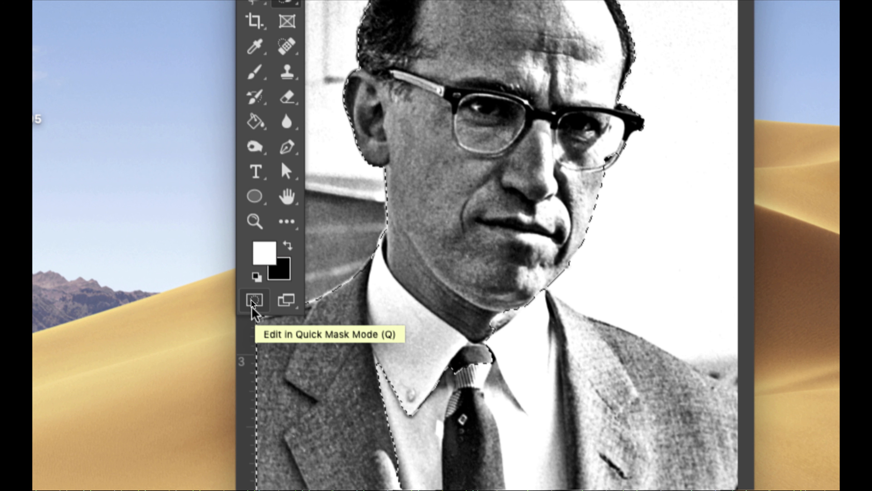
{"action": "left_click", "coordinate": [254, 300]}
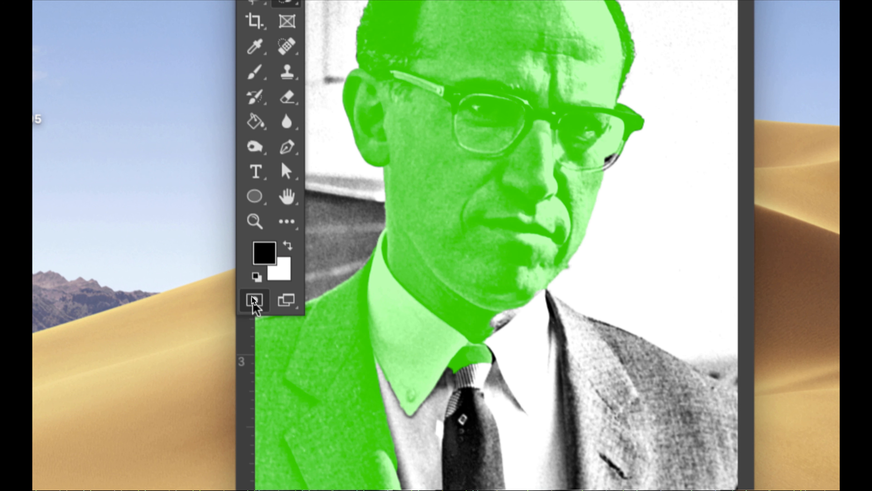
{"action": "key", "text": "super+minus"}
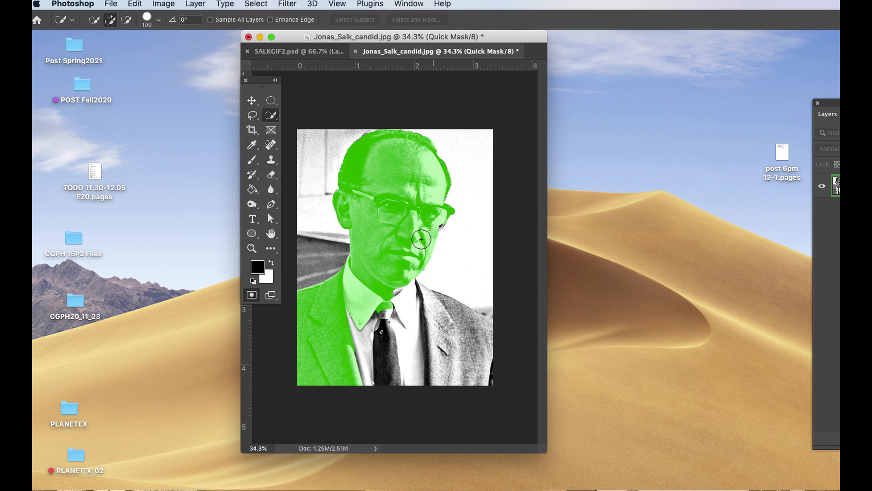
{"action": "key", "text": "b"}
{"action": "right_click", "coordinate": [431, 197]}
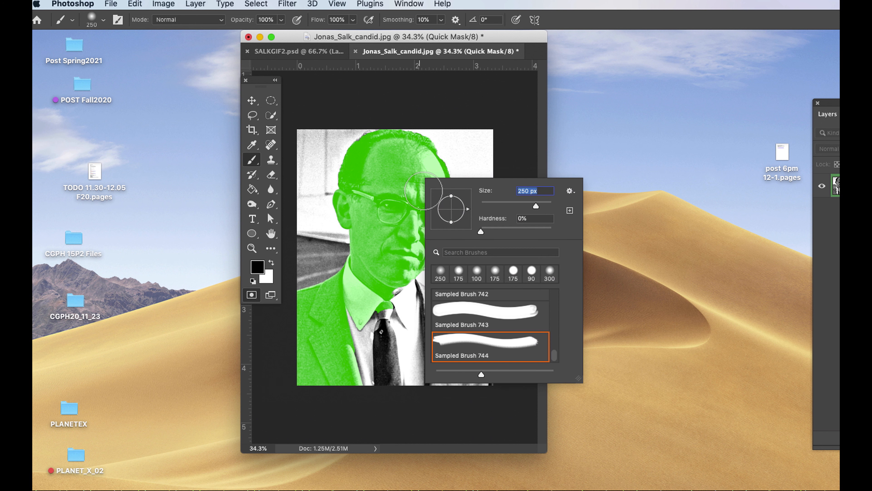
{"action": "left_click_drag", "start_coordinate": [482, 236], "coordinate": [558, 237]}
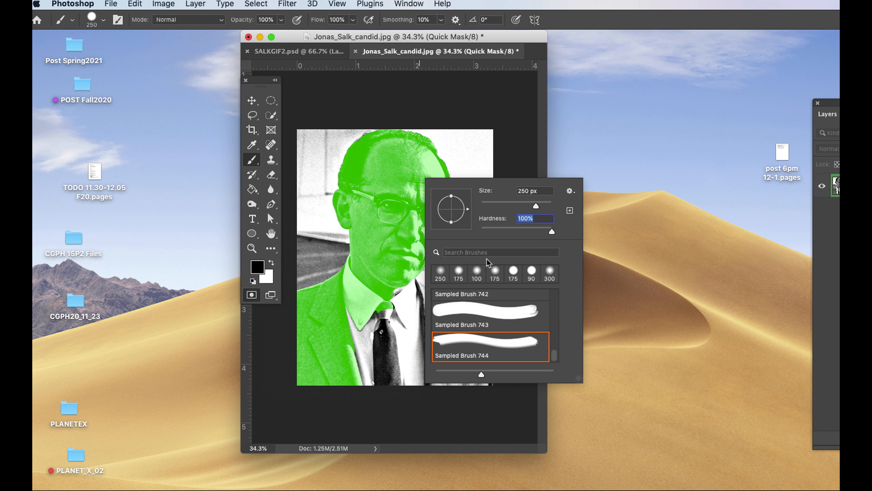
{"action": "key", "text": "Return"}
{"action": "key", "text": "["}
{"action": "key", "text": "bracketleft"}
{"action": "key", "text": "bracketleft"}
{"action": "key", "text": "bracketleft"}
{"action": "key", "text": "bracketleft"}
{"action": "key", "text": "bracketleft"}
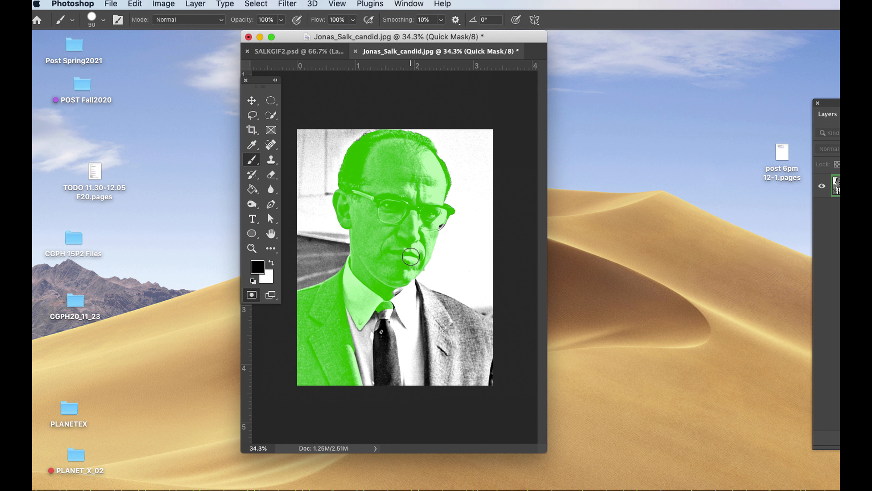
Paint the mask over the shirt, tie, remaining jacket and glasses gap, then exit Quick Mask and move the toolbox off the portrait.
{"action": "mouse_move", "coordinate": [394, 289]}
{"action": "left_mouse_down"}
{"action": "mouse_move", "coordinate": [367, 384]}
{"action": "mouse_move", "coordinate": [385, 378]}
{"action": "mouse_move", "coordinate": [390, 320]}
{"action": "mouse_move", "coordinate": [442, 374]}
{"action": "mouse_move", "coordinate": [367, 381]}
{"action": "mouse_move", "coordinate": [394, 330]}
{"action": "mouse_move", "coordinate": [411, 331]}
{"action": "mouse_move", "coordinate": [409, 284]}
{"action": "mouse_move", "coordinate": [469, 318]}
{"action": "mouse_move", "coordinate": [488, 359]}
{"action": "mouse_move", "coordinate": [431, 328]}
{"action": "mouse_move", "coordinate": [478, 357]}
{"action": "mouse_move", "coordinate": [441, 319]}
{"action": "left_mouse_up"}
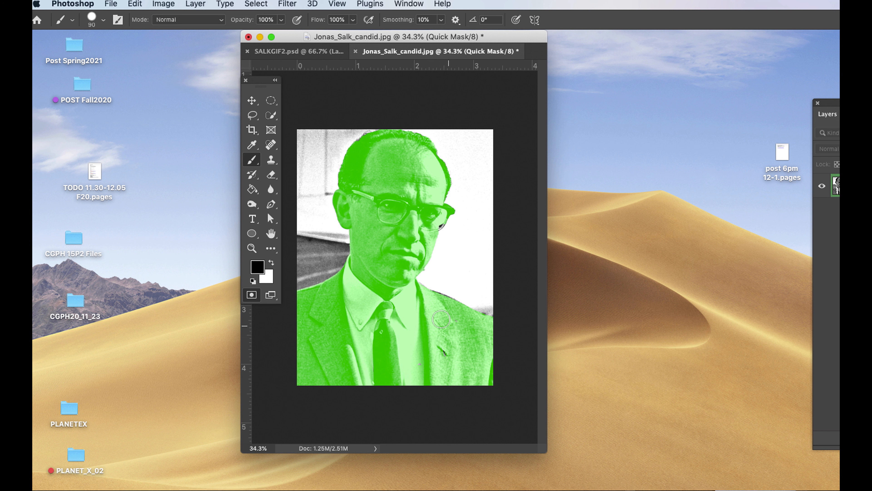
{"action": "key", "text": "super+plus"}
{"action": "left_click_drag", "start_coordinate": [453, 206], "coordinate": [454, 205]}
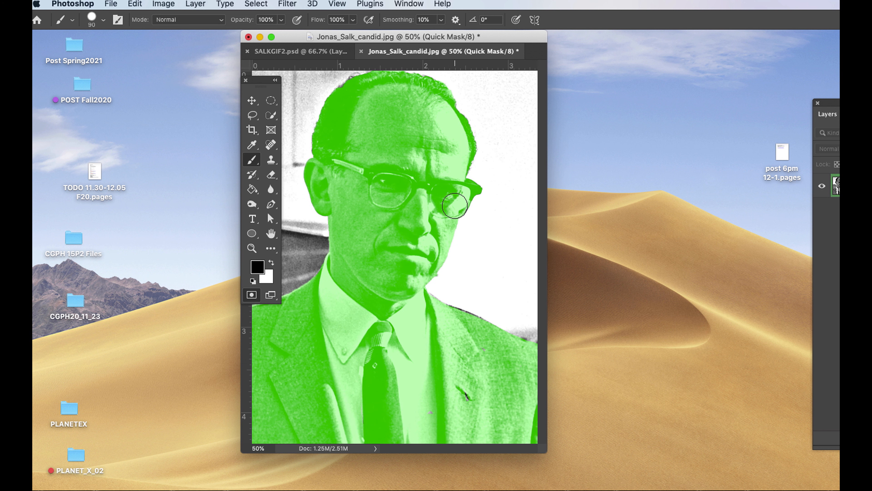
{"action": "left_click", "coordinate": [253, 297]}
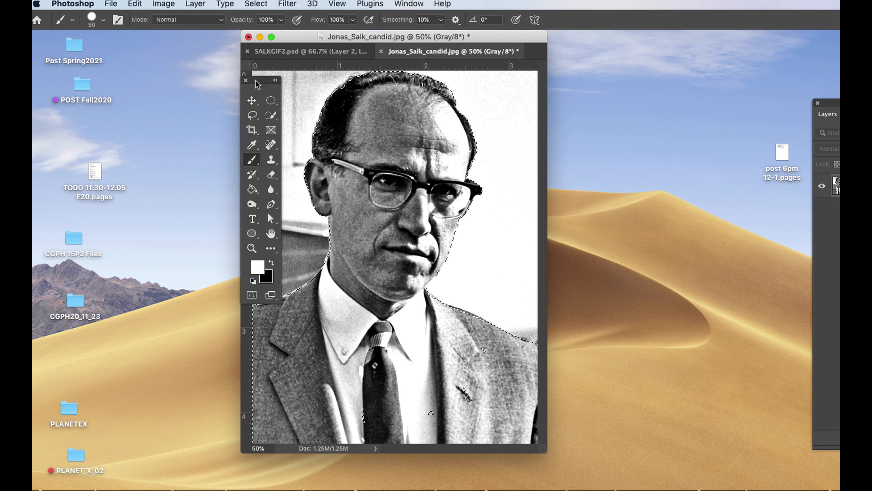
{"action": "left_click_drag", "start_coordinate": [260, 86], "coordinate": [168, 99]}
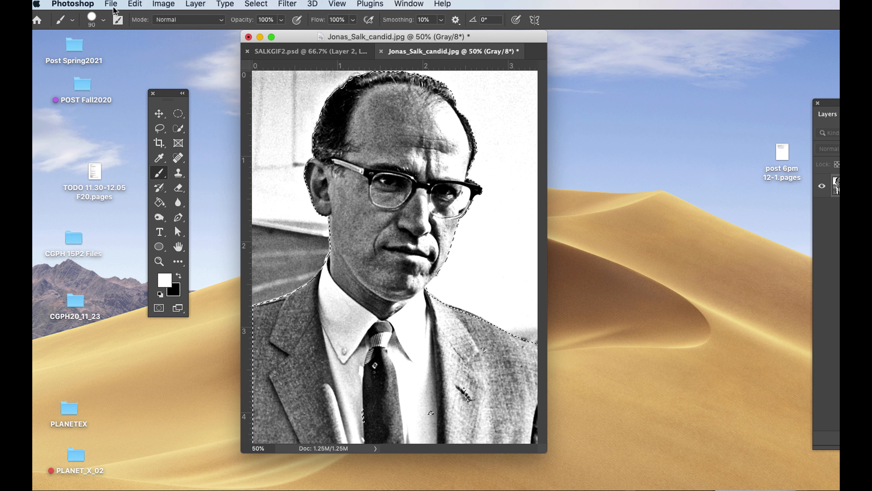
Copy the selected portrait and paste it into SALKGIF2.psd as a new layer.
{"action": "left_click", "coordinate": [135, 4]}
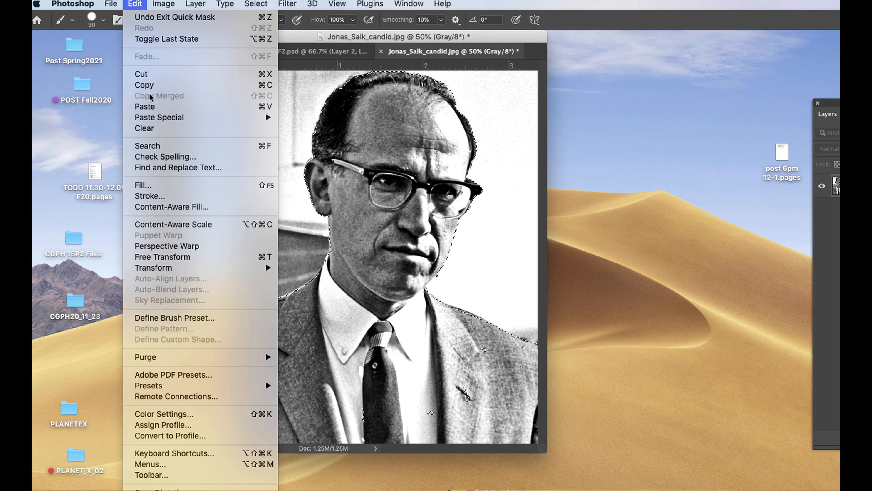
{"action": "left_click", "coordinate": [148, 85]}
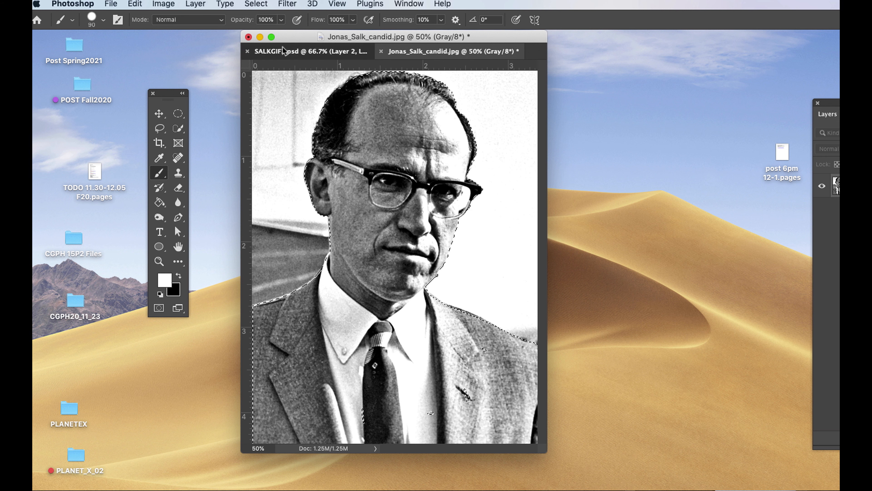
{"action": "left_click", "coordinate": [282, 51]}
{"action": "left_click", "coordinate": [134, 4]}
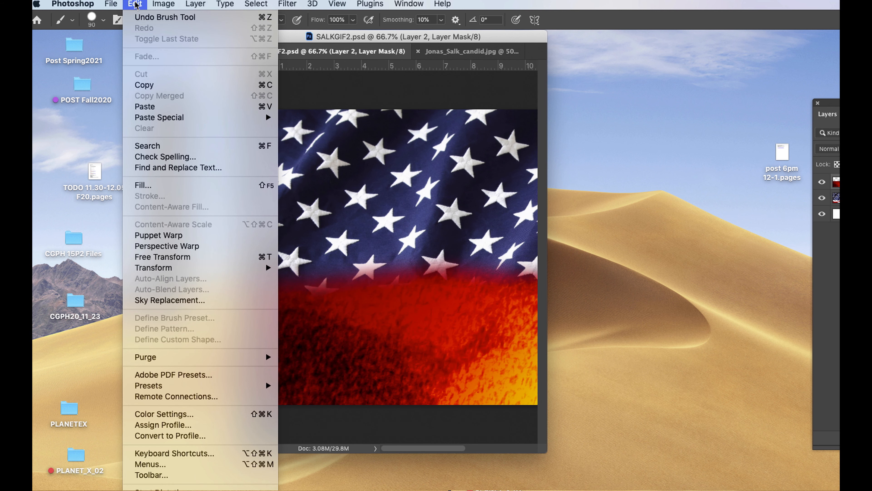
{"action": "left_click", "coordinate": [144, 107]}
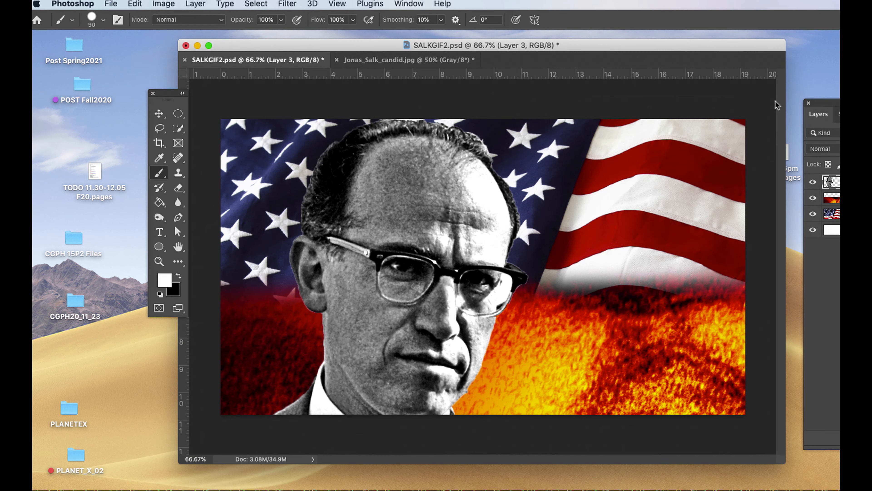
Bring the whole layer list into view and rename the portrait layer SALK, the virus layer Virus and the flag layer Flag.
{"action": "left_click_drag", "start_coordinate": [776, 101], "coordinate": [569, 101]}
{"action": "left_click_drag", "start_coordinate": [625, 53], "coordinate": [536, 48]}
{"action": "left_click_drag", "start_coordinate": [545, 102], "coordinate": [649, 102]}
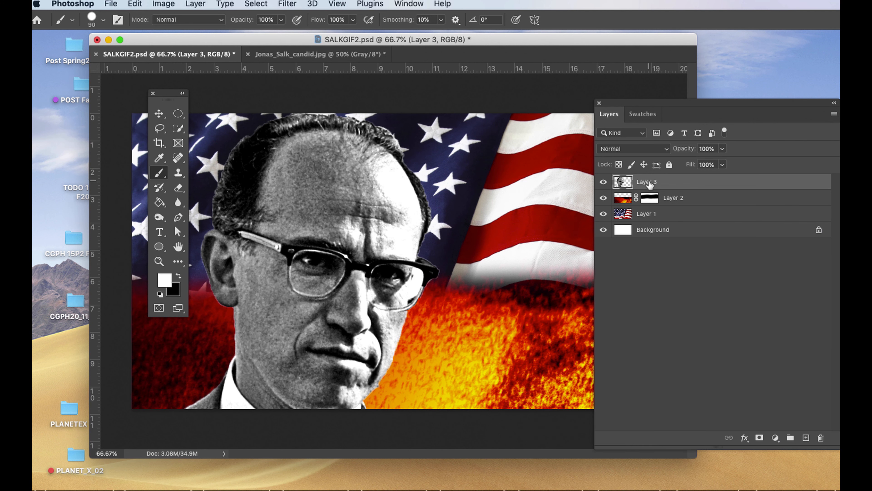
{"action": "double_click", "coordinate": [648, 182]}
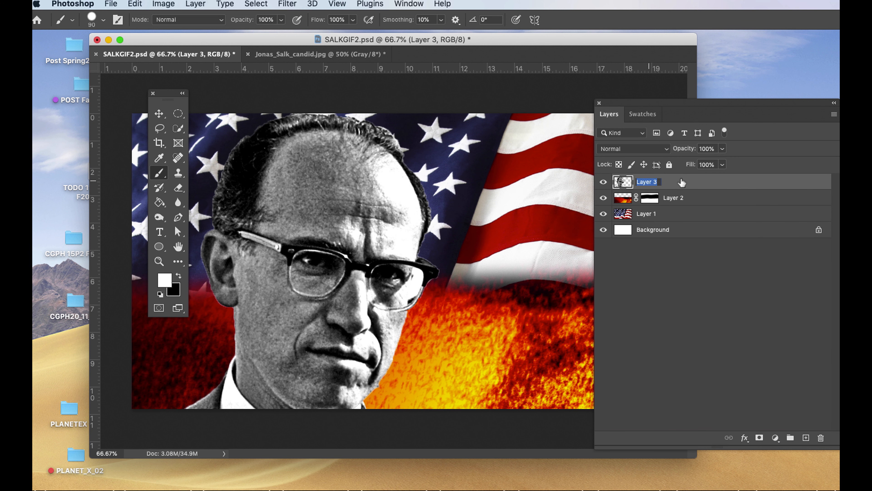
{"action": "type", "text": "SA"}
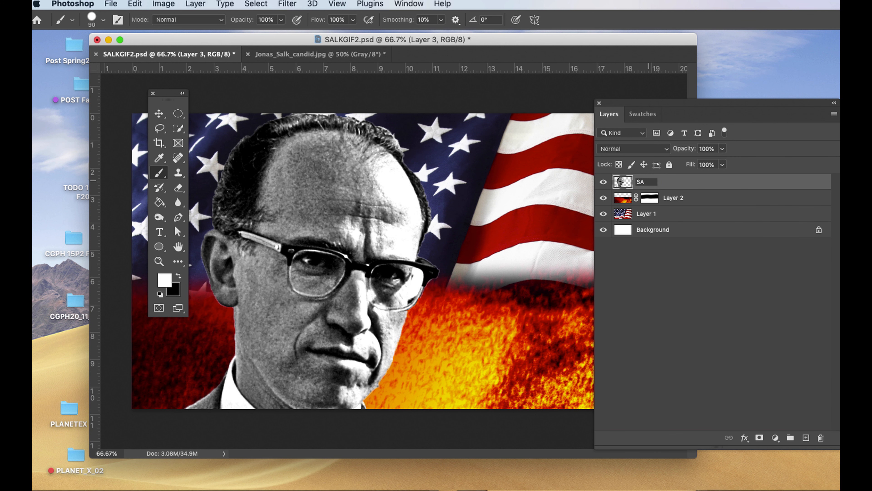
{"action": "type", "text": "LK"}
{"action": "key", "text": "Tab"}
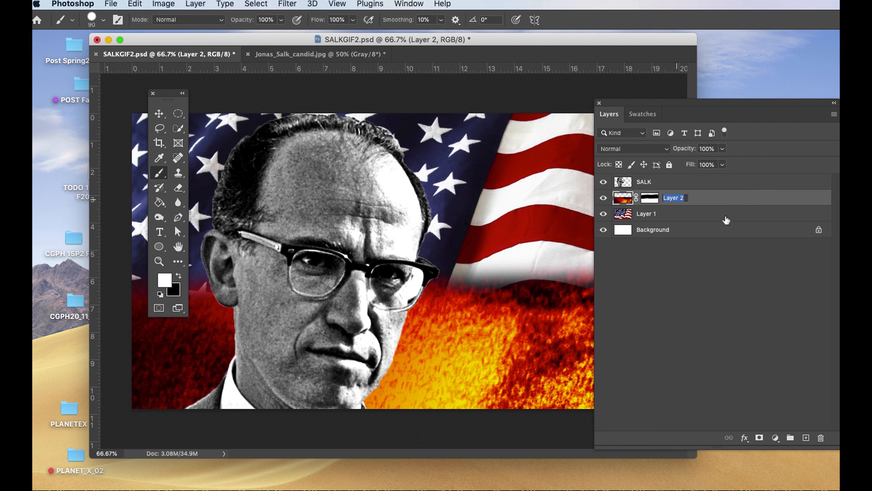
{"action": "type", "text": "Virus"}
{"action": "key", "text": "Tab"}
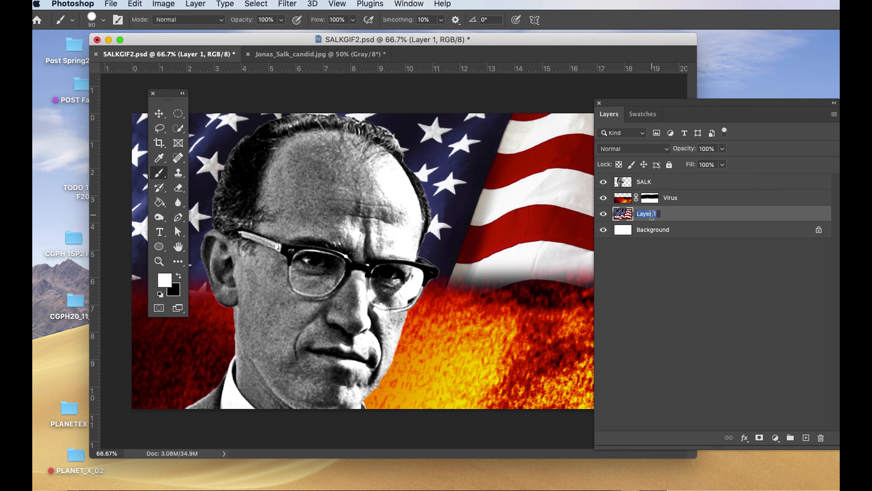
{"action": "type", "text": "Flag"}
{"action": "key", "text": "Return"}
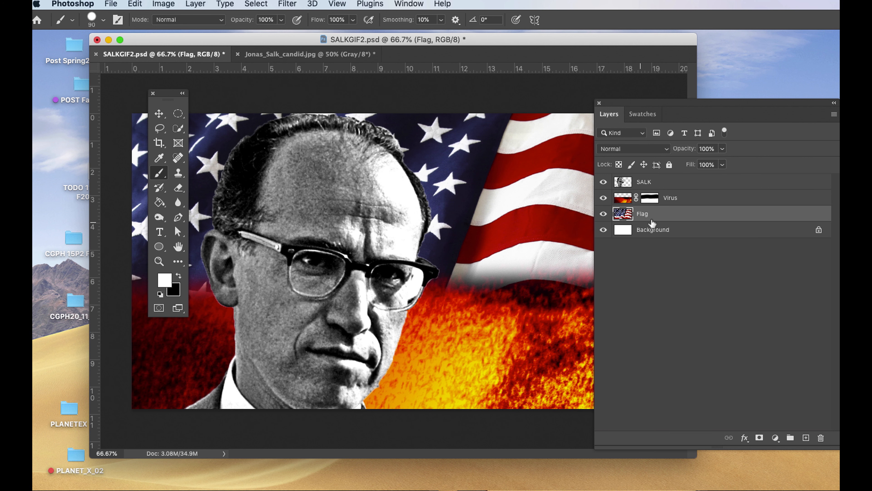
Merge the Virus layer down into the Flag layer.
{"action": "left_click", "coordinate": [672, 199]}
{"action": "left_click_drag", "start_coordinate": [701, 101], "coordinate": [635, 101]}
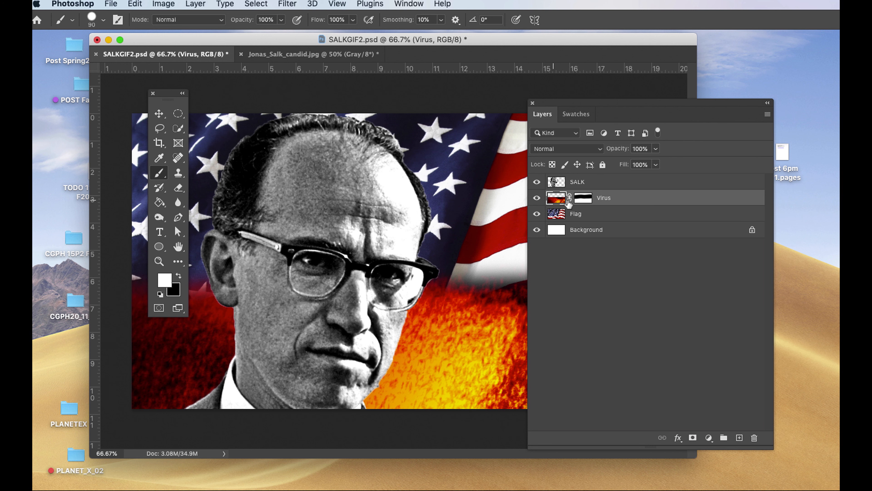
{"action": "left_click_drag", "start_coordinate": [774, 105], "coordinate": [662, 94]}
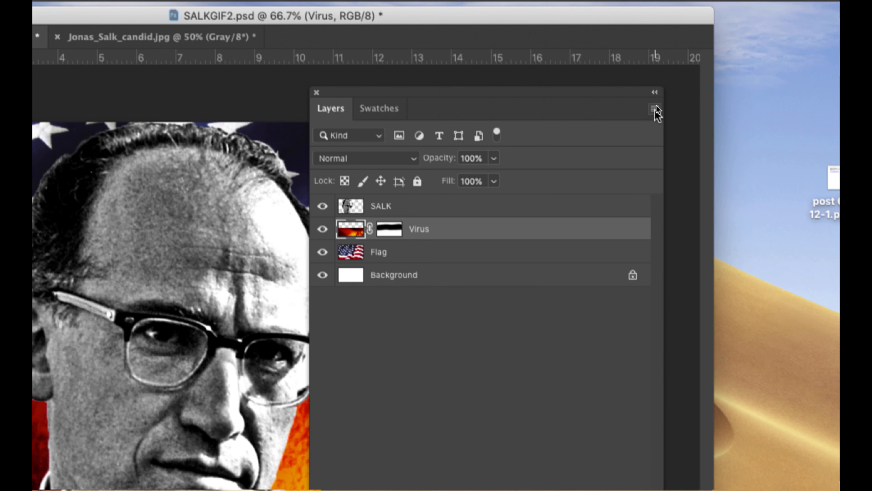
{"action": "left_click", "coordinate": [655, 109]}
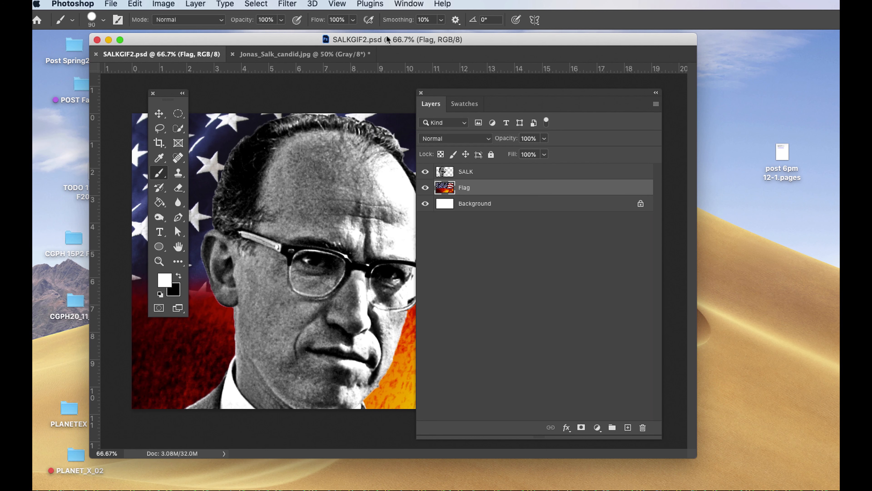
{"action": "left_click_drag", "start_coordinate": [387, 40], "coordinate": [378, 42]}
Flip the SALK portrait layer horizontally and move it to the right side of the composition, with the Layers panel out of the way.
{"action": "left_click", "coordinate": [504, 171]}
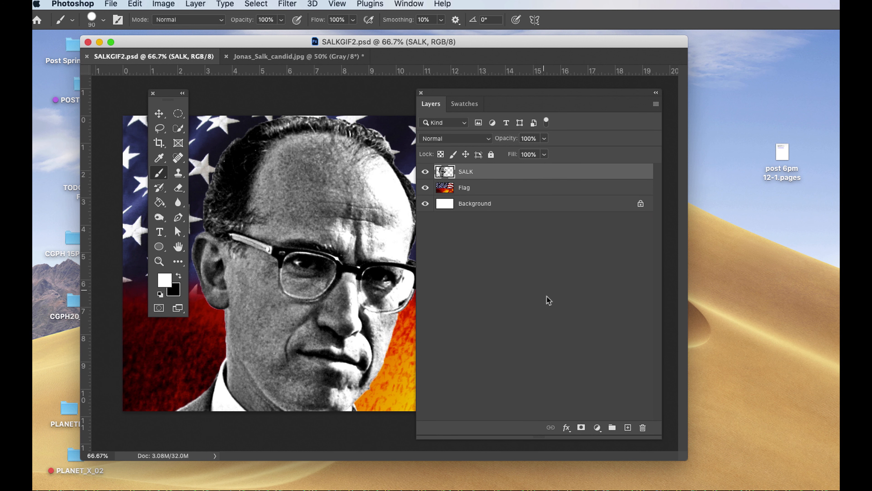
{"action": "key", "text": "super+t"}
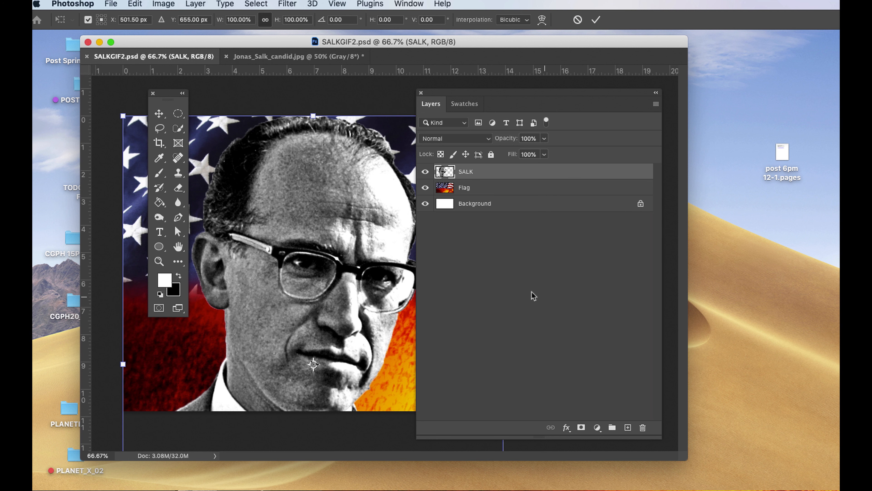
{"action": "right_click", "coordinate": [300, 176]}
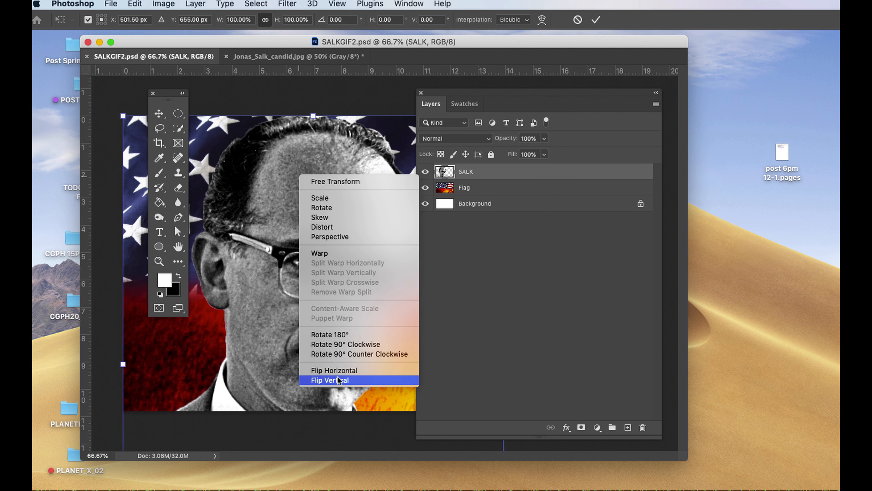
{"action": "left_click", "coordinate": [335, 370]}
{"action": "left_click_drag", "start_coordinate": [458, 102], "coordinate": [735, 131]}
{"action": "left_click_drag", "start_coordinate": [297, 254], "coordinate": [571, 236]}
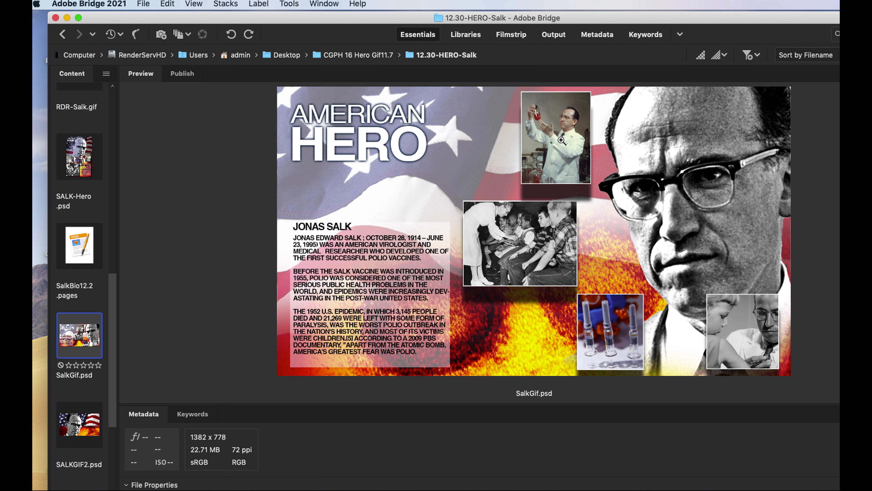
Switch to Adobe Bridge, open 20181214_TNA56Valiunasbanner.jpg in Photoshop at 66.7% zoom and move the toolbox off the girl.
{"action": "scroll", "coordinate": [75, 201], "scroll_direction": "up", "scroll_amount": 5}
{"action": "left_click", "coordinate": [75, 201]}
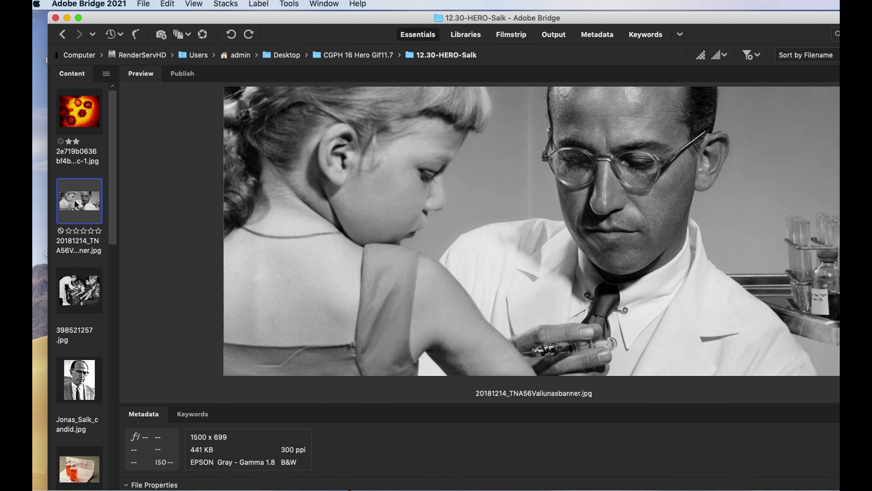
{"action": "left_click_drag", "start_coordinate": [77, 202], "coordinate": [605, 485]}
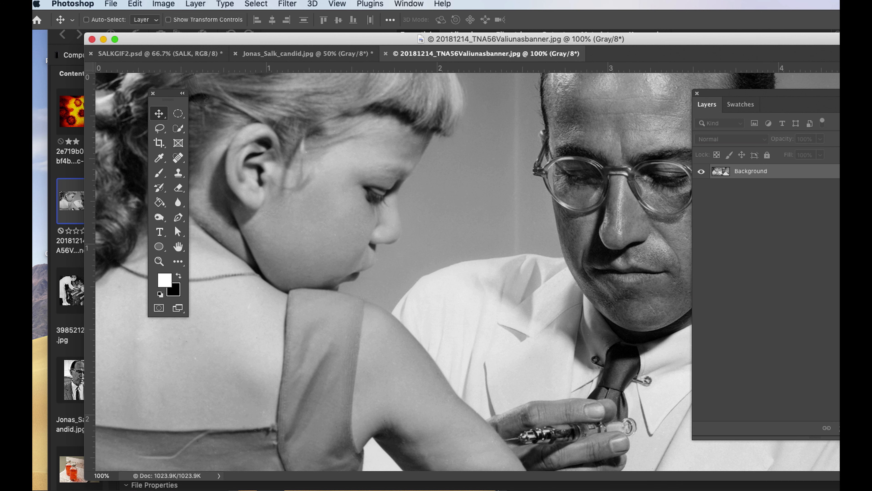
{"action": "left_click_drag", "start_coordinate": [457, 39], "coordinate": [432, 40]}
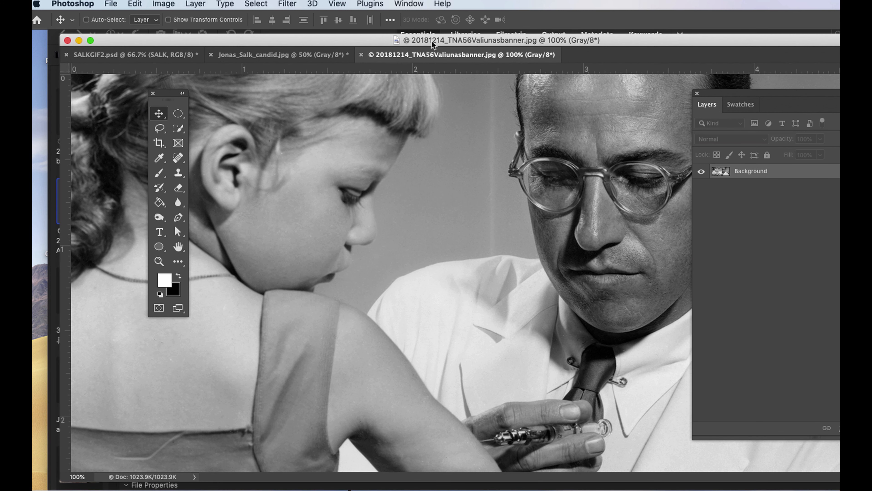
{"action": "key", "text": "super+minus"}
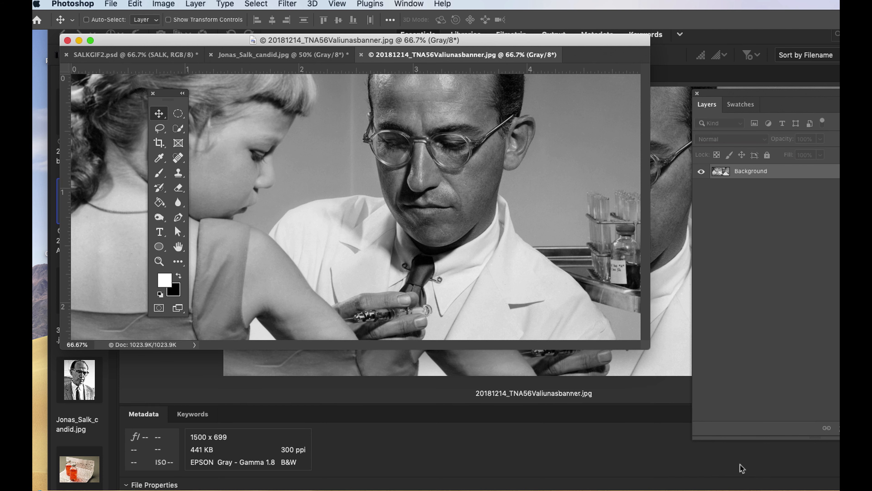
{"action": "left_click_drag", "start_coordinate": [173, 96], "coordinate": [761, 166]}
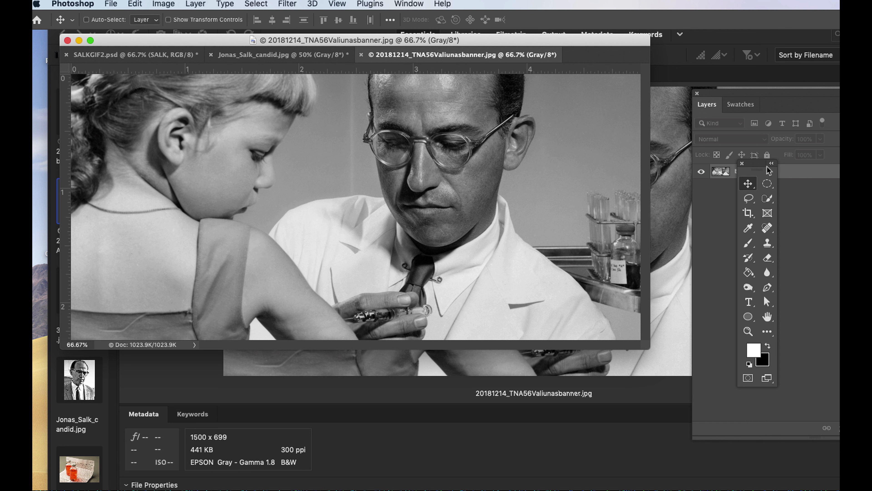
{"action": "left_click_drag", "start_coordinate": [768, 168], "coordinate": [674, 165]}
Copy a full-height rectangular area around the girl and the doctor and paste it into SALKGIF2.psd as a new layer.
{"action": "left_click", "coordinate": [634, 170]}
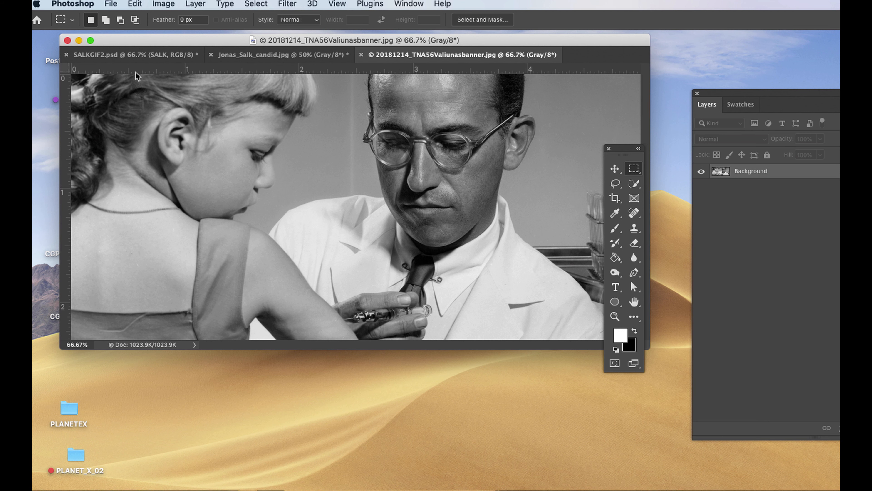
{"action": "left_click_drag", "start_coordinate": [136, 75], "coordinate": [540, 347]}
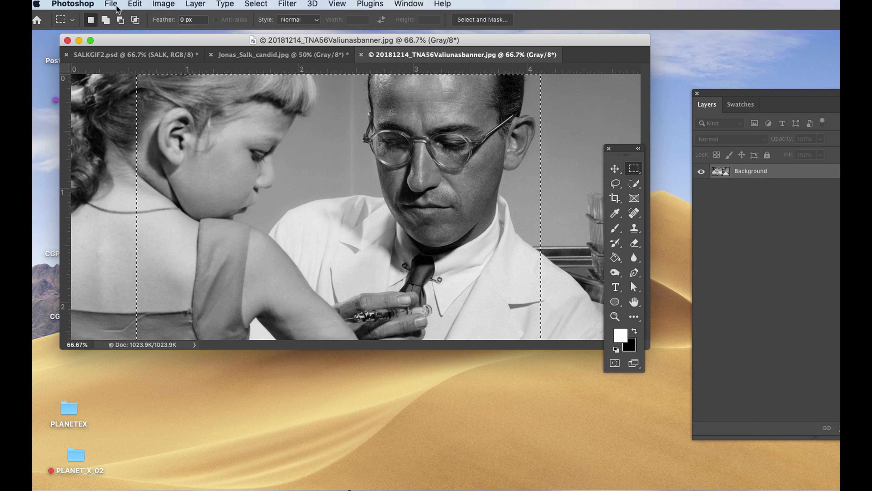
{"action": "left_click", "coordinate": [133, 5]}
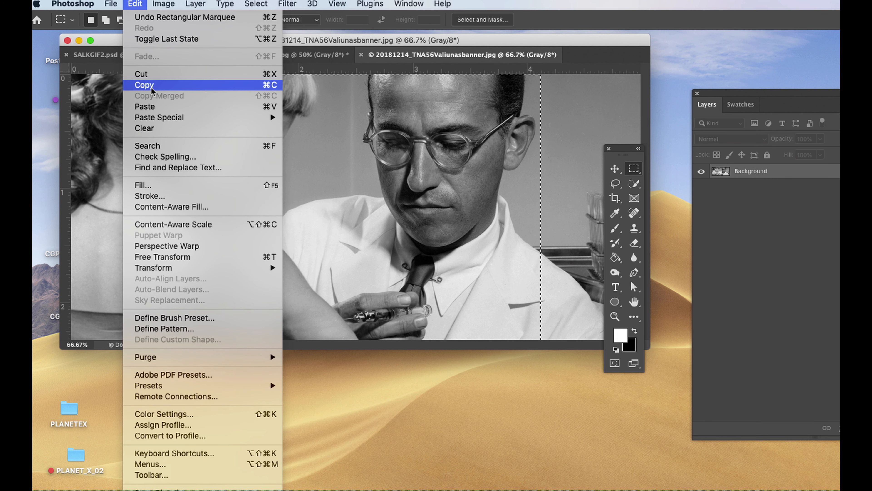
{"action": "left_click", "coordinate": [145, 84]}
{"action": "left_click", "coordinate": [100, 58]}
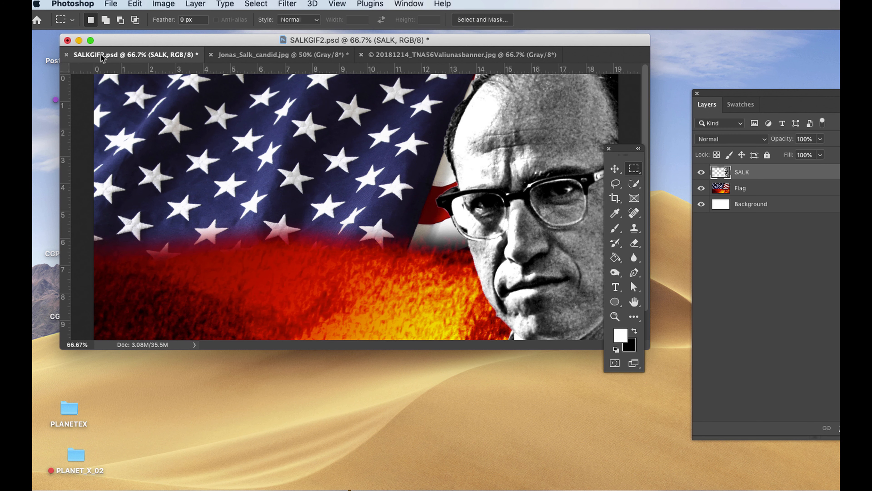
{"action": "left_click", "coordinate": [128, 5]}
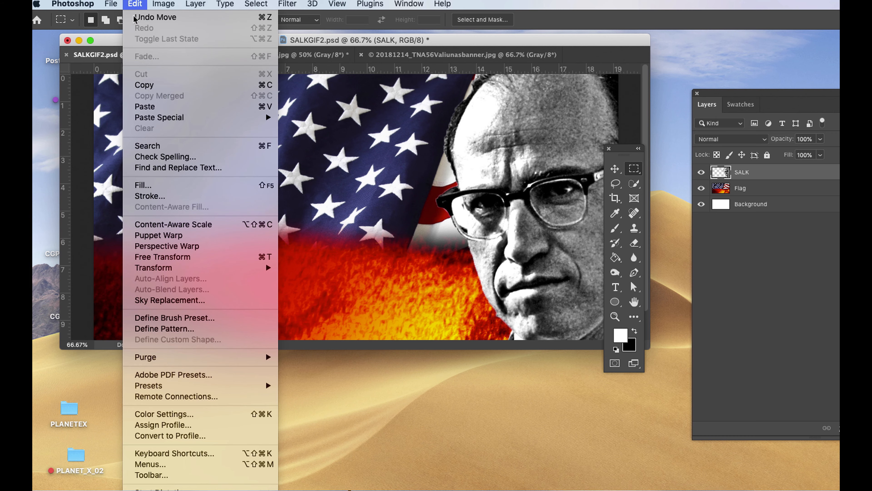
{"action": "left_click", "coordinate": [144, 108]}
Scale the pasted girl-and-doctor photo to 30% and place it near the lower edge of the canvas, beside the SALK portrait.
{"action": "left_click_drag", "start_coordinate": [560, 44], "coordinate": [535, 36]}
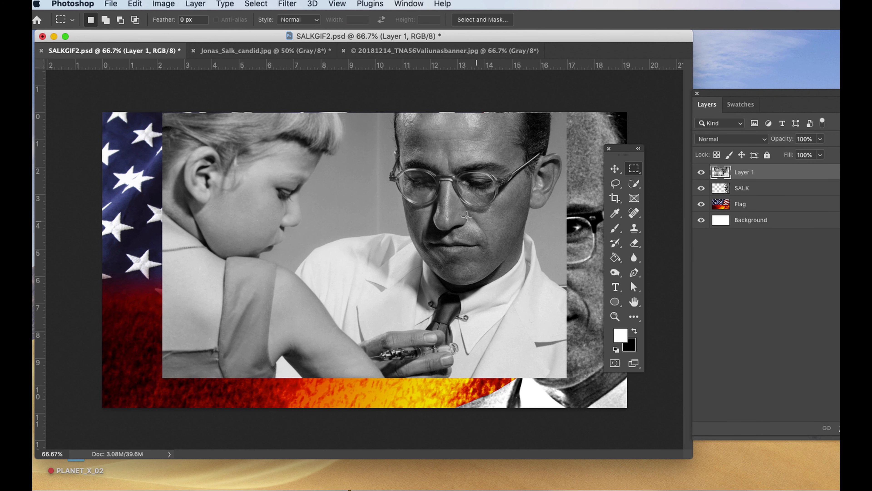
{"action": "key", "text": "v"}
{"action": "left_click_drag", "start_coordinate": [480, 176], "coordinate": [472, 192]}
{"action": "key", "text": "ctrl+t"}
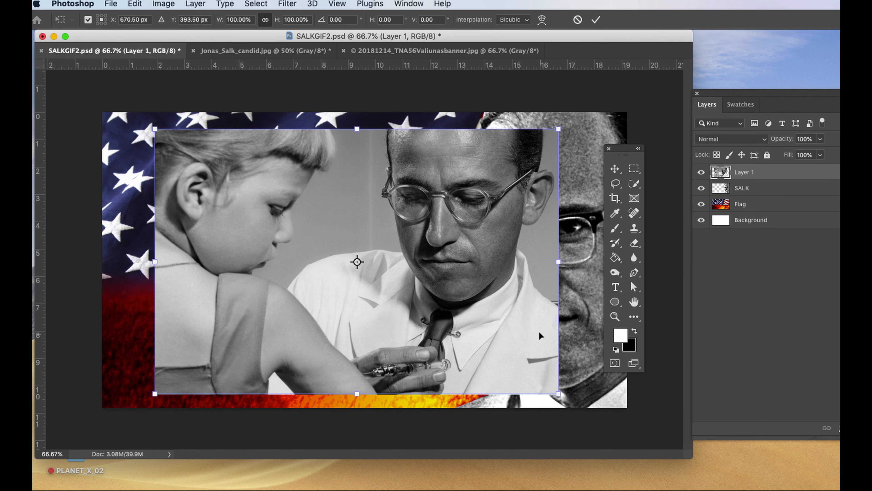
{"action": "left_click_drag", "start_coordinate": [557, 393], "coordinate": [289, 217]}
{"action": "left_click_drag", "start_coordinate": [228, 21], "coordinate": [262, 20]}
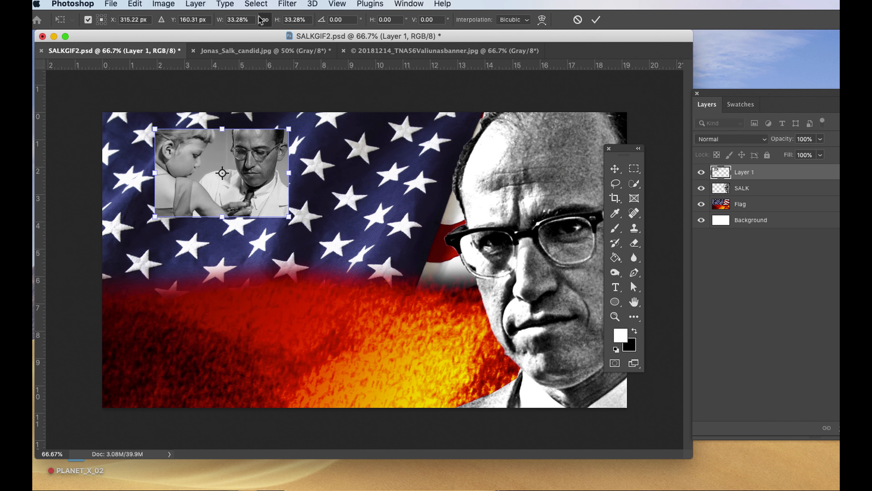
{"action": "type", "text": "30"}
{"action": "key", "text": "Return"}
{"action": "key", "text": "Return"}
{"action": "left_click_drag", "start_coordinate": [242, 211], "coordinate": [244, 216]}
{"action": "left_click_drag", "start_coordinate": [226, 142], "coordinate": [420, 325]}
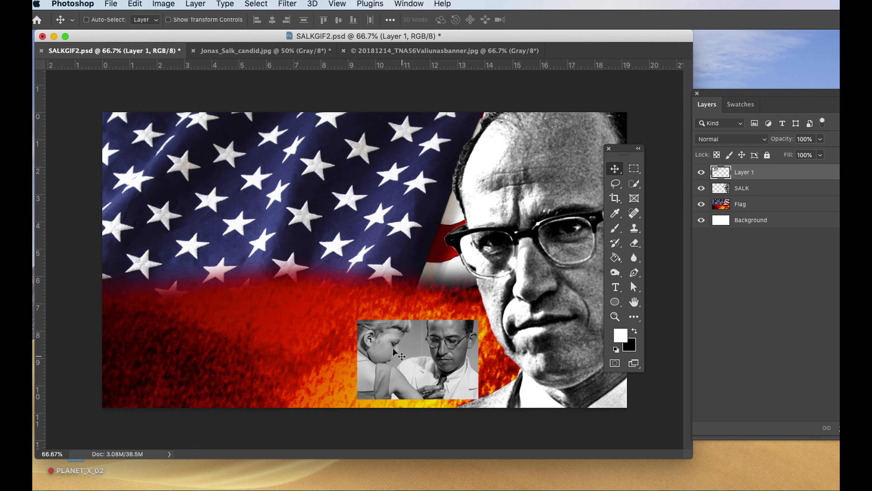
Open 398521257.jpg from Adobe Bridge and make a full-height rectangular selection around the nurse and the seated children.
{"action": "key", "text": "super+Tab"}
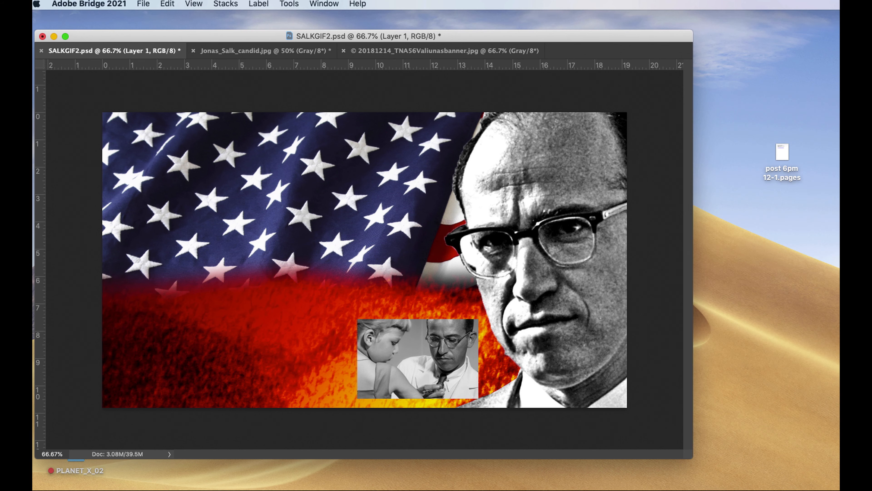
{"action": "double_click", "coordinate": [80, 290]}
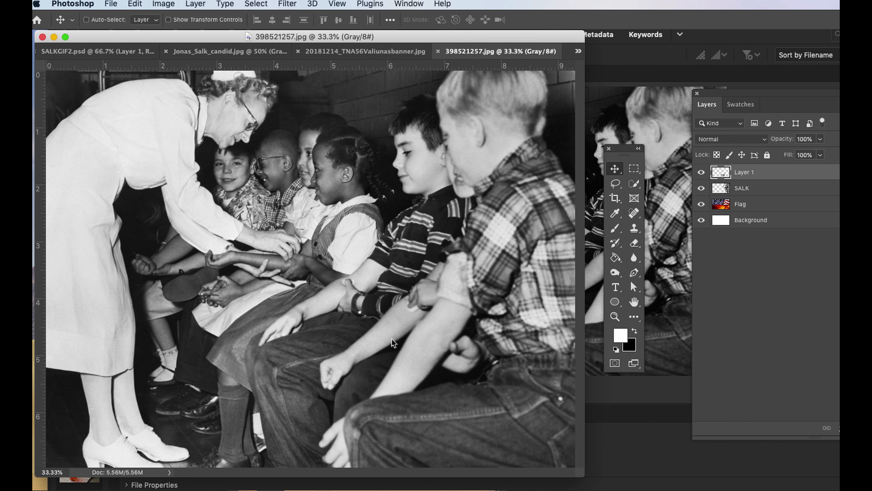
{"action": "key", "text": "m"}
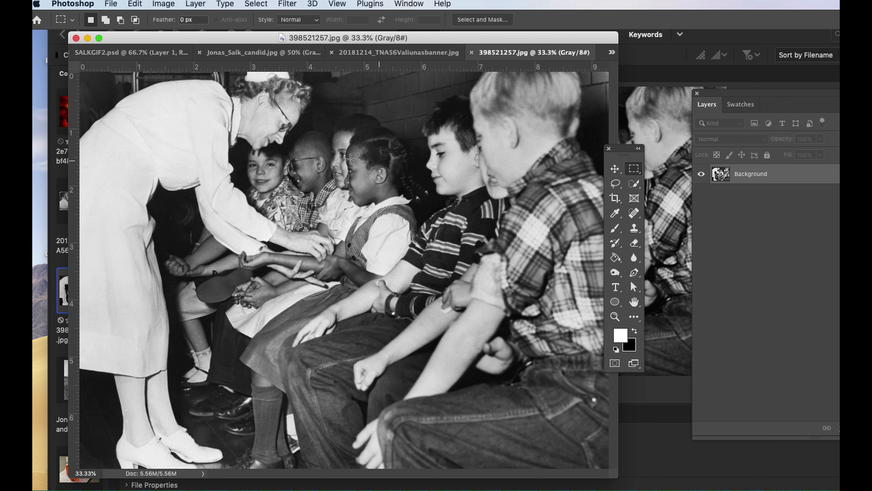
{"action": "left_click_drag", "start_coordinate": [149, 73], "coordinate": [528, 474]}
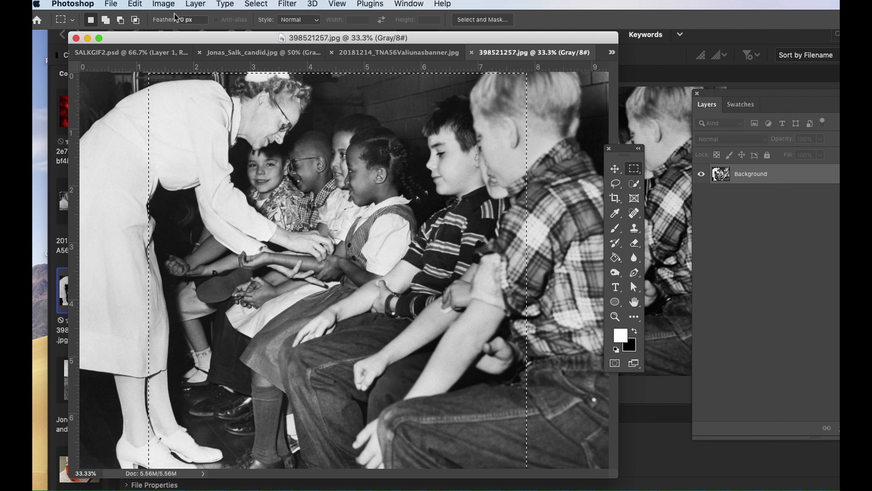
Copy the selected nurse-and-children area and paste it into SALKGIF2.psd as a new layer.
{"action": "left_click", "coordinate": [135, 4]}
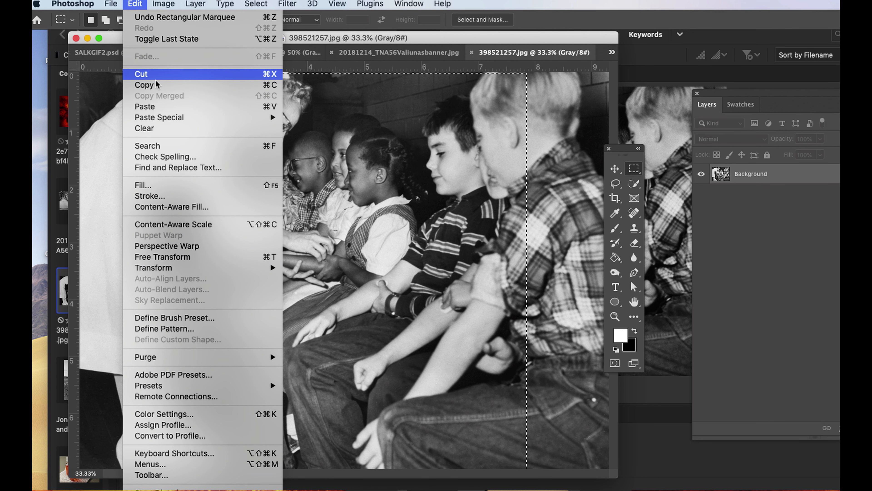
{"action": "left_click", "coordinate": [151, 85]}
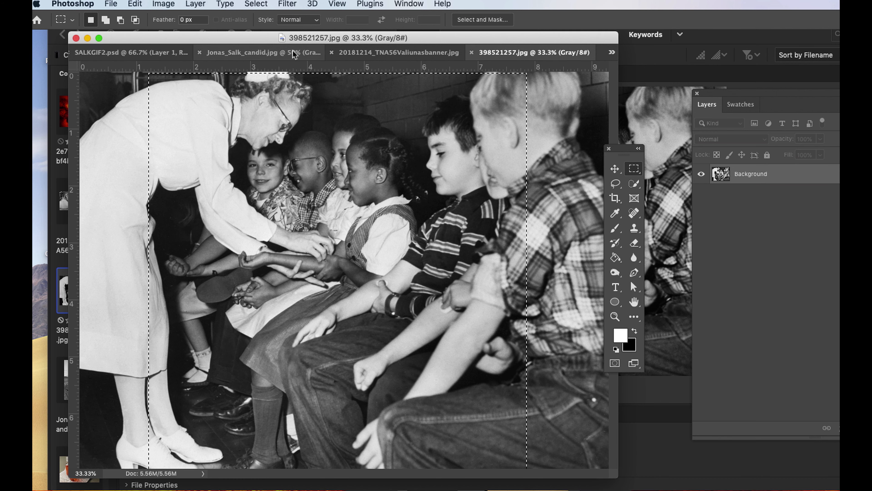
{"action": "left_click", "coordinate": [114, 52]}
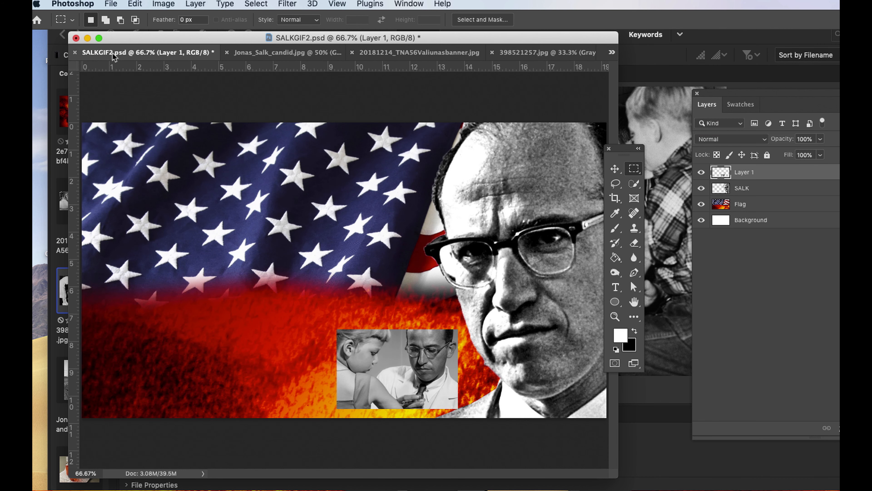
{"action": "left_click", "coordinate": [135, 4]}
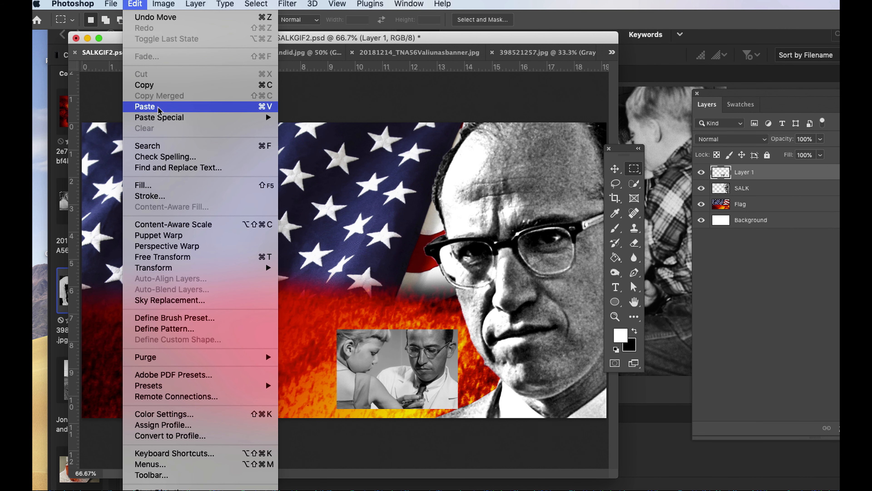
{"action": "left_click", "coordinate": [144, 106]}
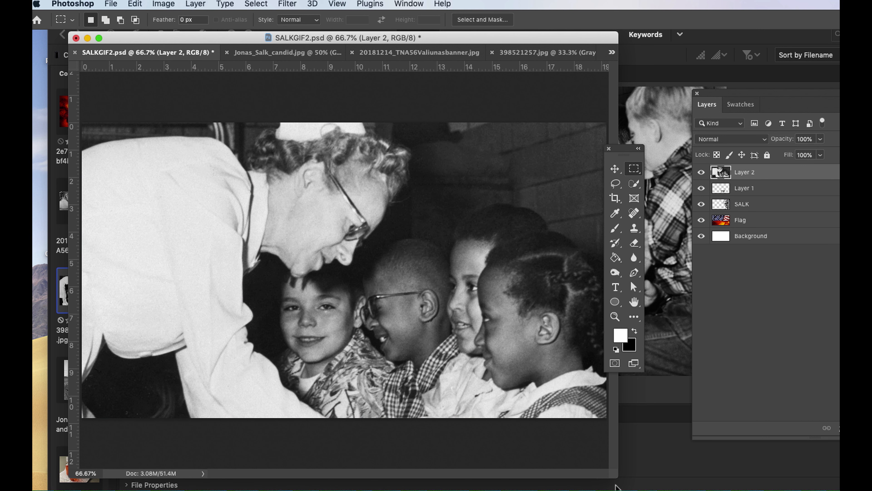
Scale the pasted nurse-and-children photo down to about 11.5% and position it over the flag, above the first inset photo.
{"action": "key", "text": "super+t"}
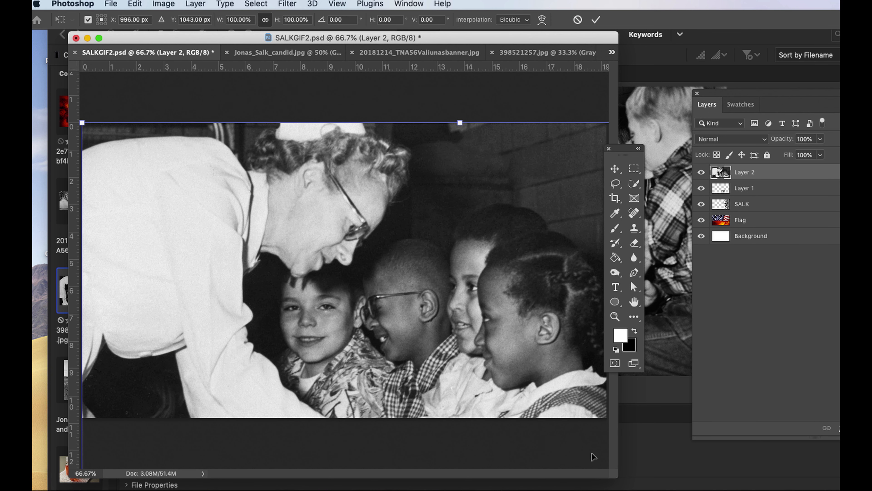
{"action": "left_click_drag", "start_coordinate": [82, 123], "coordinate": [280, 221]}
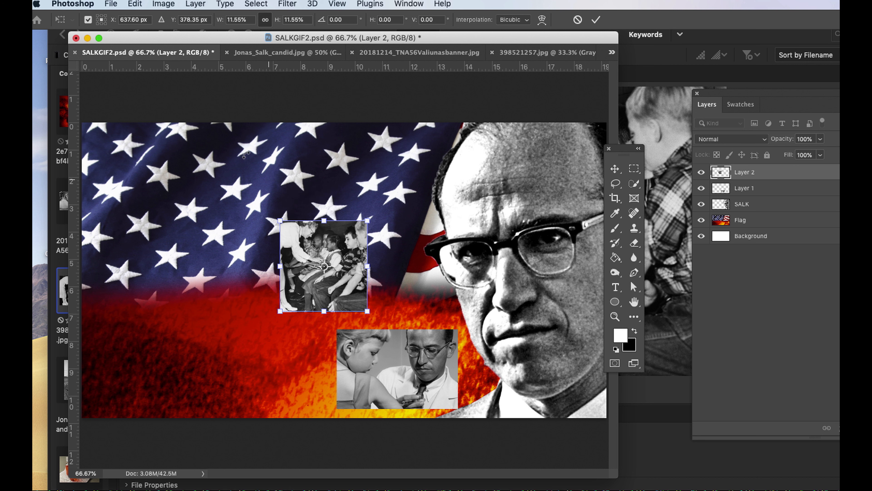
{"action": "left_click", "coordinate": [229, 16]}
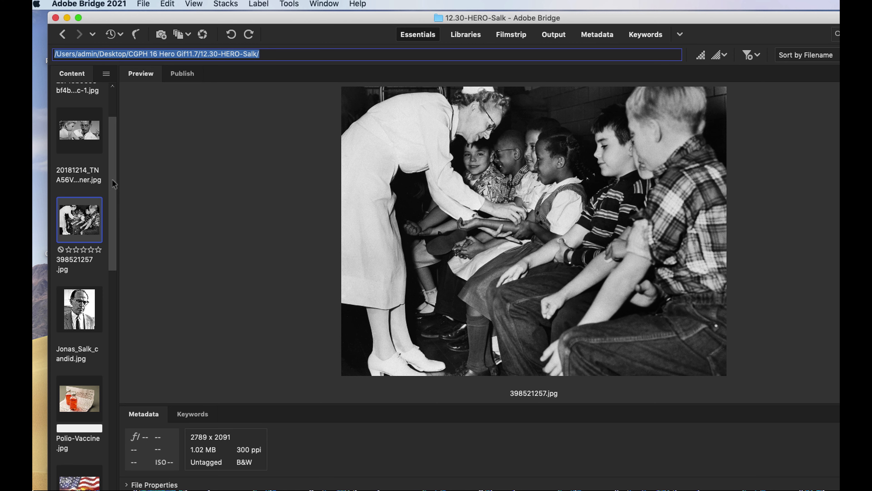
Open Polio-Vaccine.jpg from Adobe Bridge and make a rectangular selection around the two red vaccine bottles.
{"action": "left_click_drag", "start_coordinate": [112, 179], "coordinate": [109, 228]}
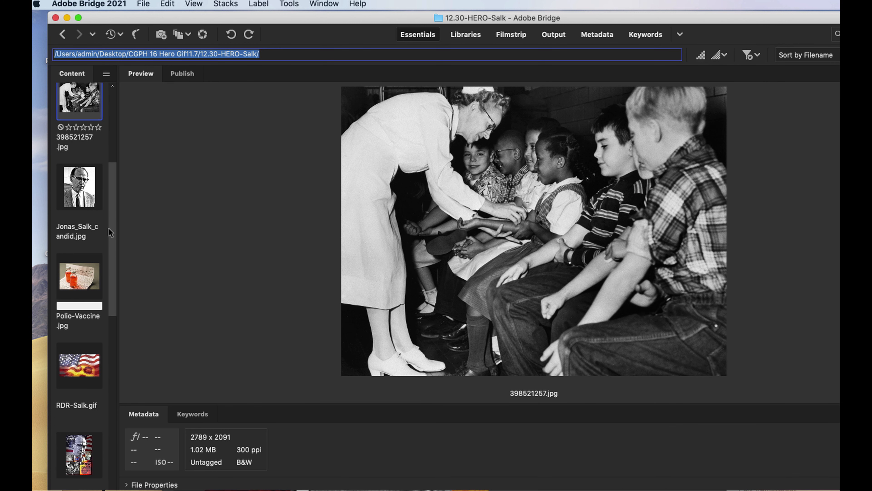
{"action": "left_click", "coordinate": [79, 279]}
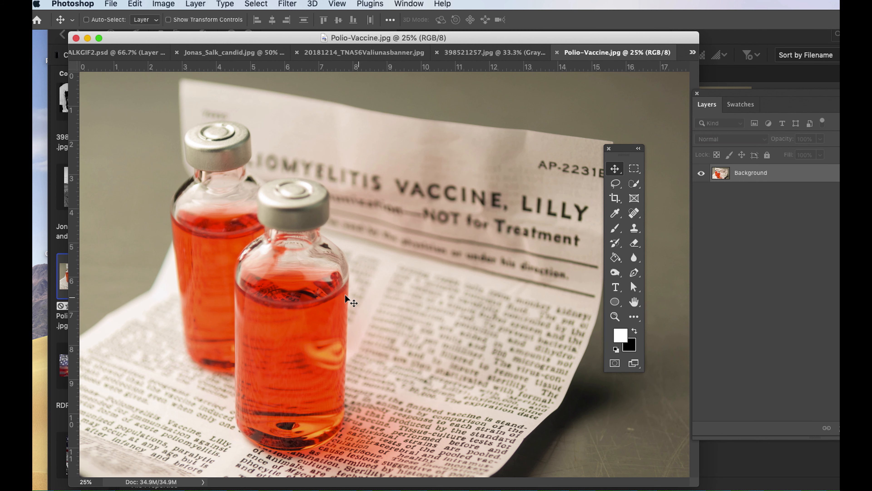
{"action": "key", "text": "m"}
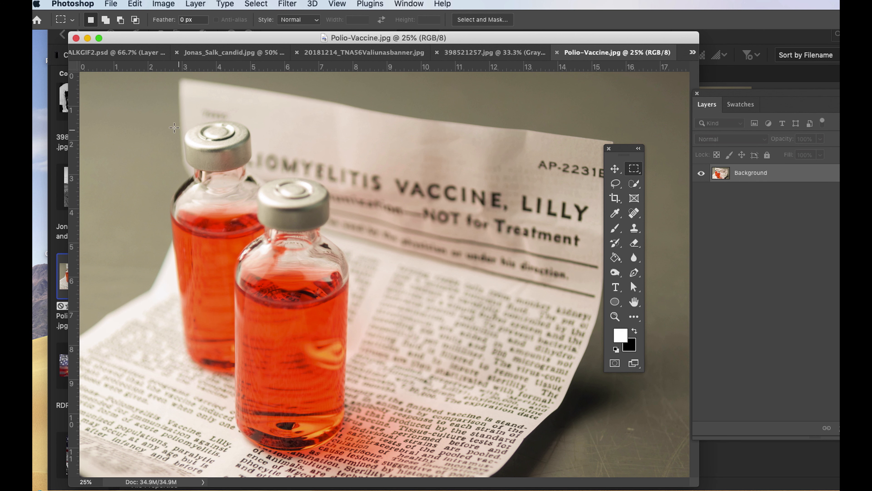
{"action": "left_click_drag", "start_coordinate": [150, 111], "coordinate": [382, 461]}
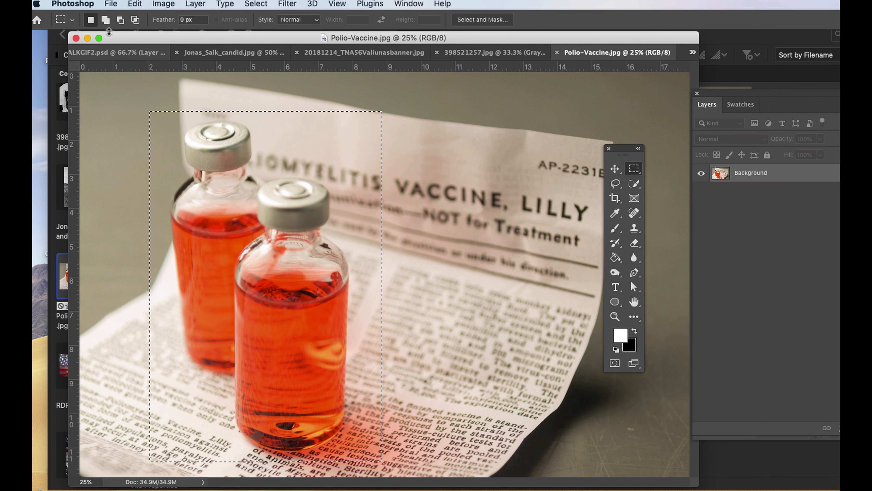
Copy the selected bottles area and paste it into SALKGIF2.psd as a new layer.
{"action": "left_click", "coordinate": [136, 4]}
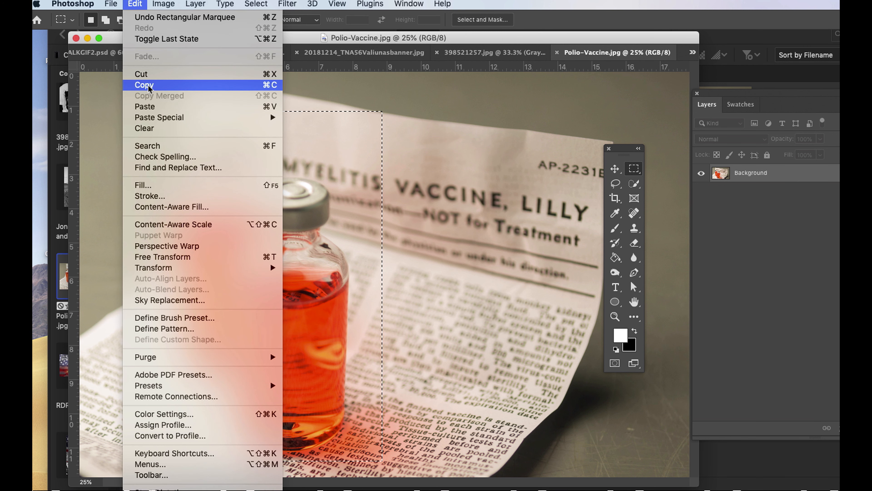
{"action": "left_click", "coordinate": [105, 53]}
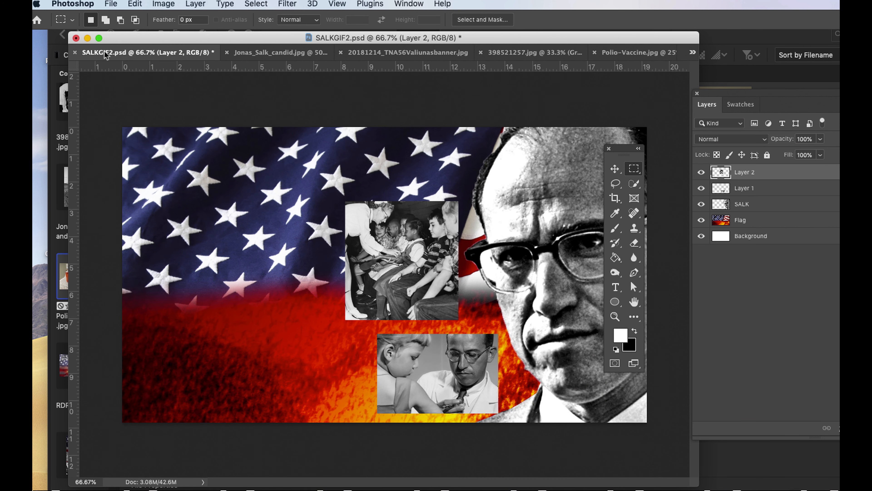
{"action": "left_click", "coordinate": [135, 4]}
{"action": "left_click", "coordinate": [155, 105]}
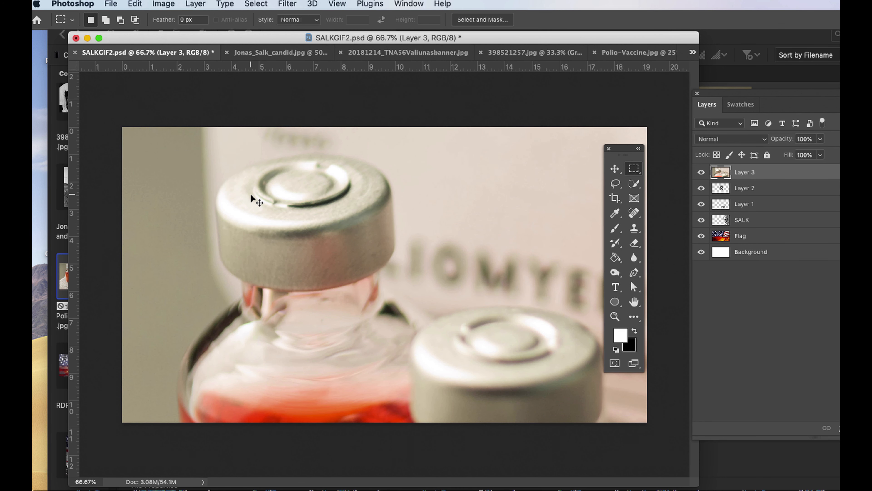
Scale the pasted bottles photo down to 5% and place it above the nurse-and-children photo, near the canvas's upper edge.
{"action": "key", "text": "ctrl+t"}
{"action": "left_click_drag", "start_coordinate": [122, 127], "coordinate": [375, 357]}
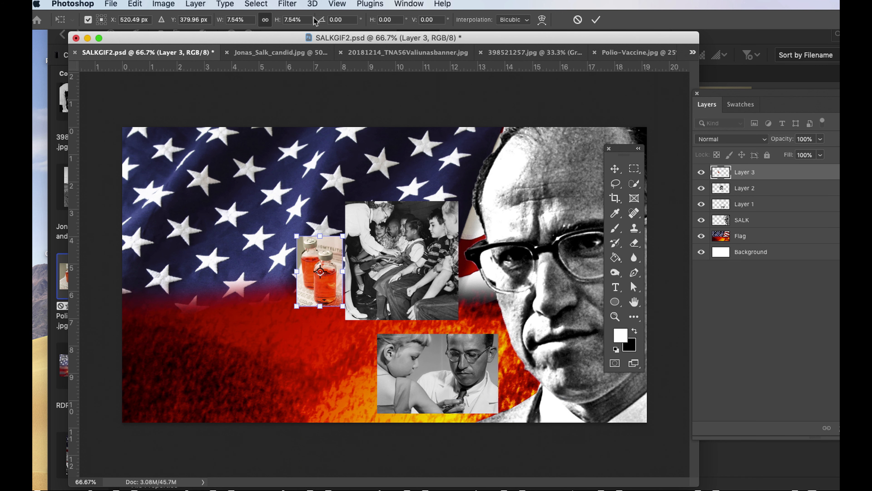
{"action": "left_click", "coordinate": [283, 18]}
{"action": "type", "text": "5"}
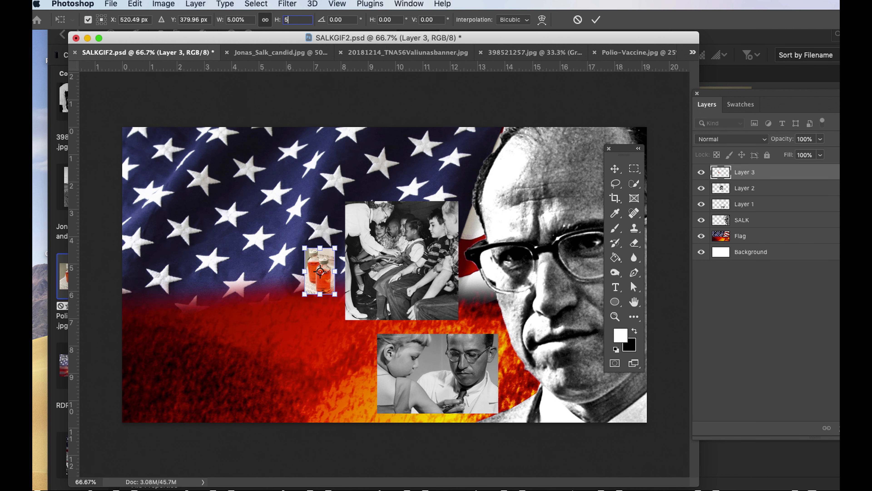
{"action": "key", "text": "Return"}
{"action": "key", "text": "Return"}
{"action": "left_click_drag", "start_coordinate": [318, 290], "coordinate": [451, 184]}
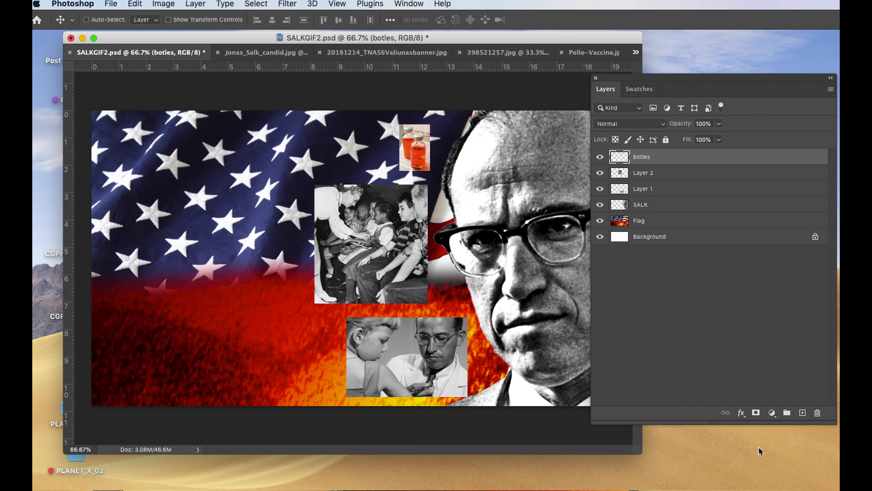
Add a white 2 px outside Stroke effect to the botles layer.
{"action": "left_click", "coordinate": [741, 413]}
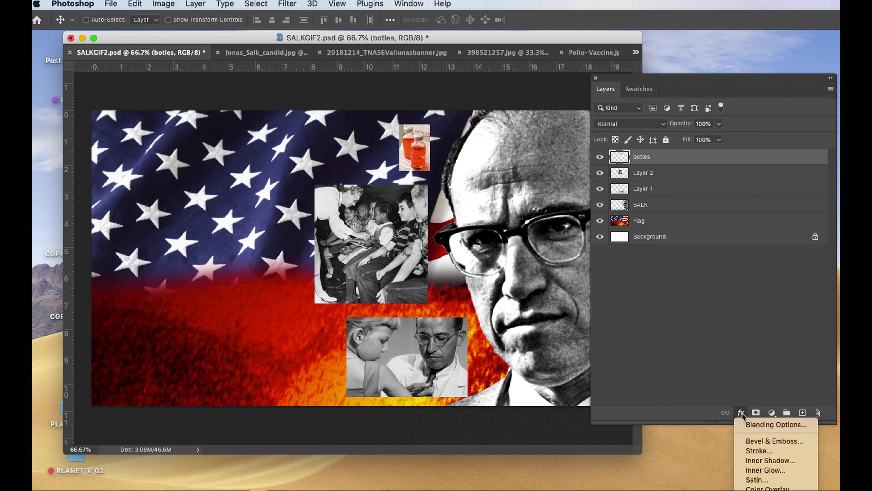
{"action": "left_click", "coordinate": [759, 450]}
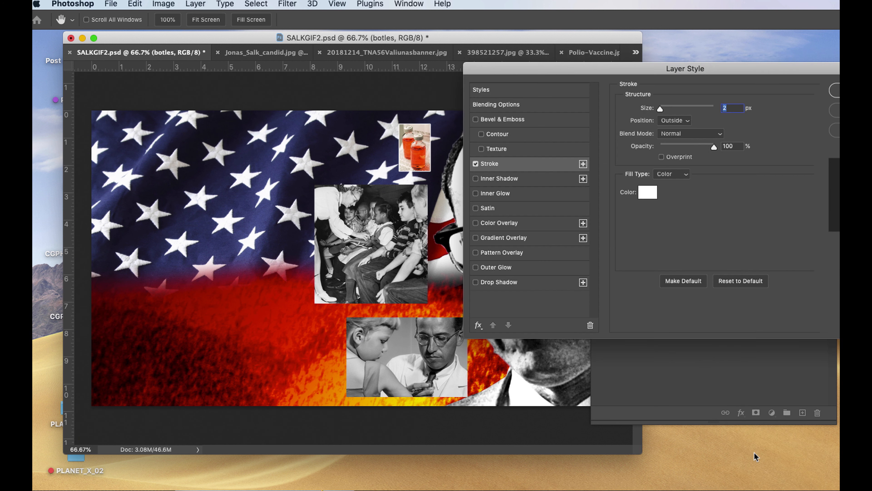
{"action": "mouse_move", "coordinate": [680, 72]}
{"action": "left_mouse_down"}
{"action": "mouse_move", "coordinate": [646, 73]}
{"action": "mouse_move", "coordinate": [452, 149]}
{"action": "left_mouse_up"}
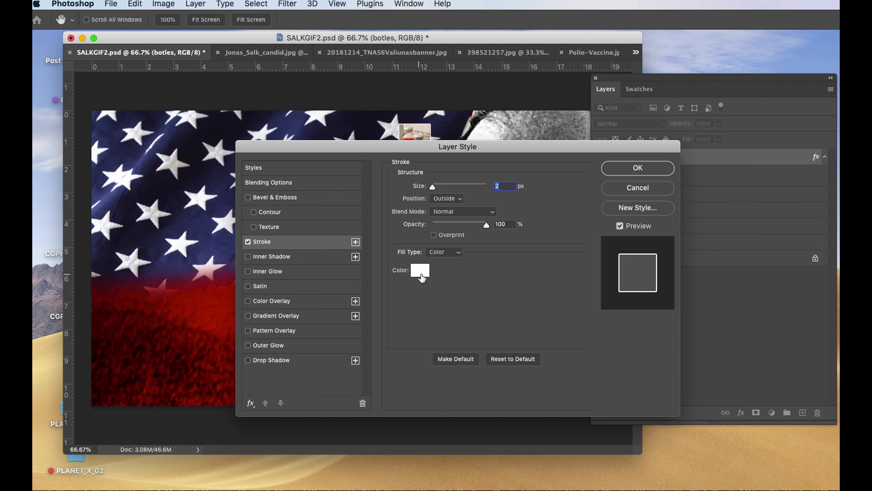
{"action": "left_click", "coordinate": [420, 270]}
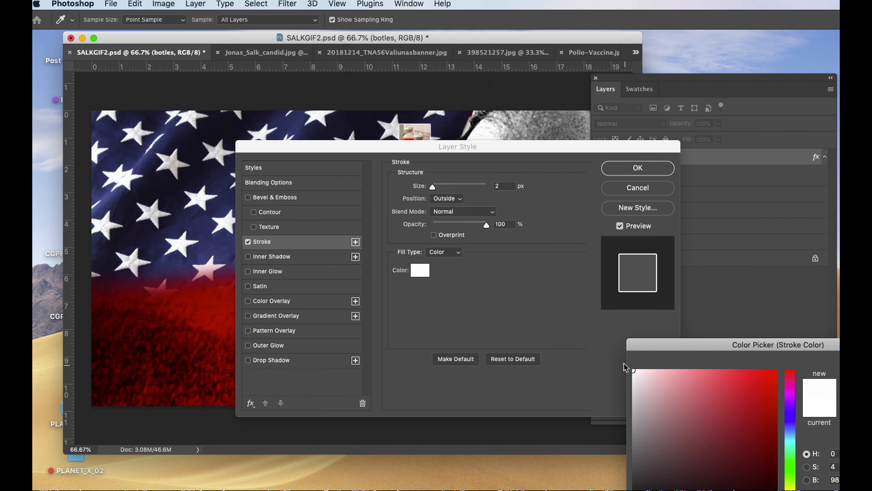
{"action": "key", "text": "Return"}
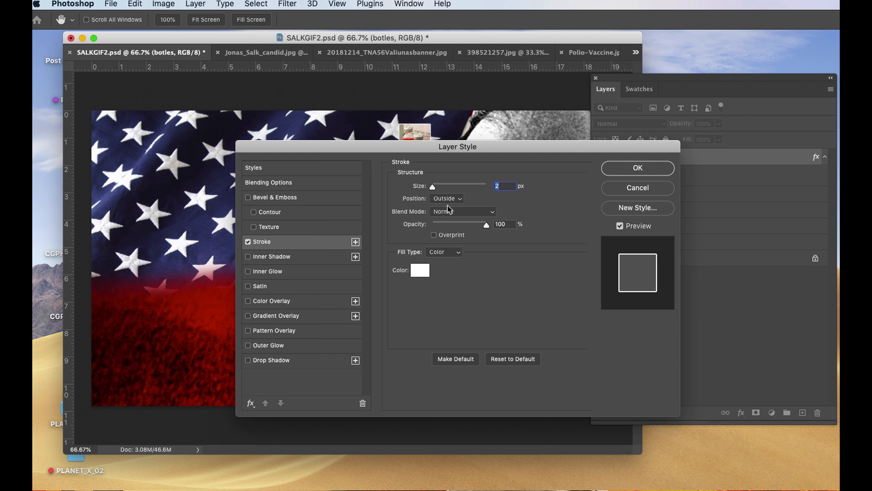
Add a Drop Shadow to the botles layer with its angle set to 135° and apply the layer style.
{"action": "left_click_drag", "start_coordinate": [447, 150], "coordinate": [490, 129]}
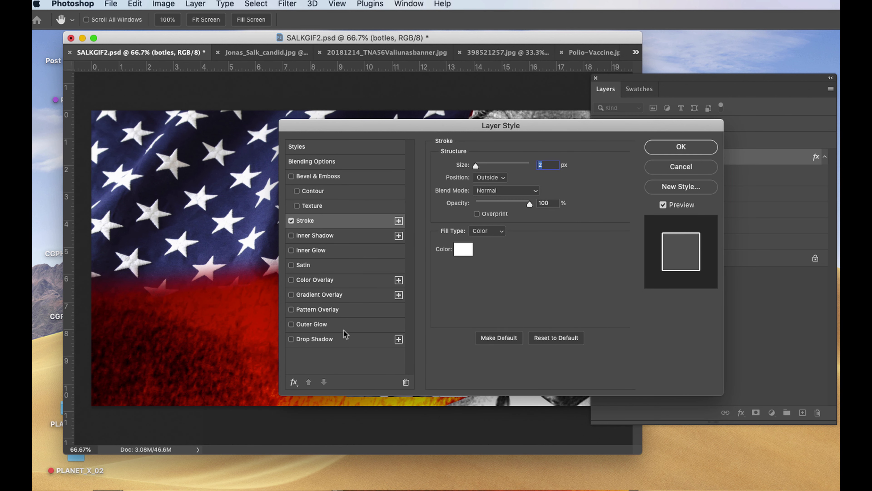
{"action": "left_click", "coordinate": [314, 340]}
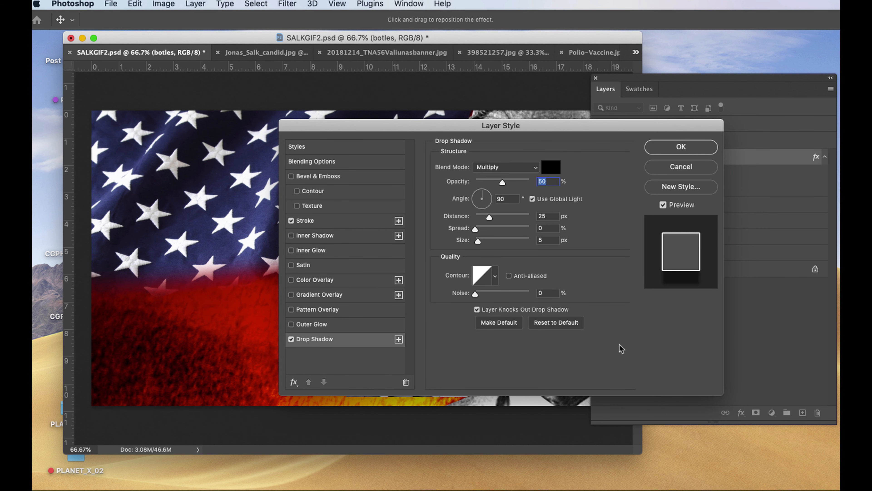
{"action": "left_click_drag", "start_coordinate": [485, 195], "coordinate": [481, 199]}
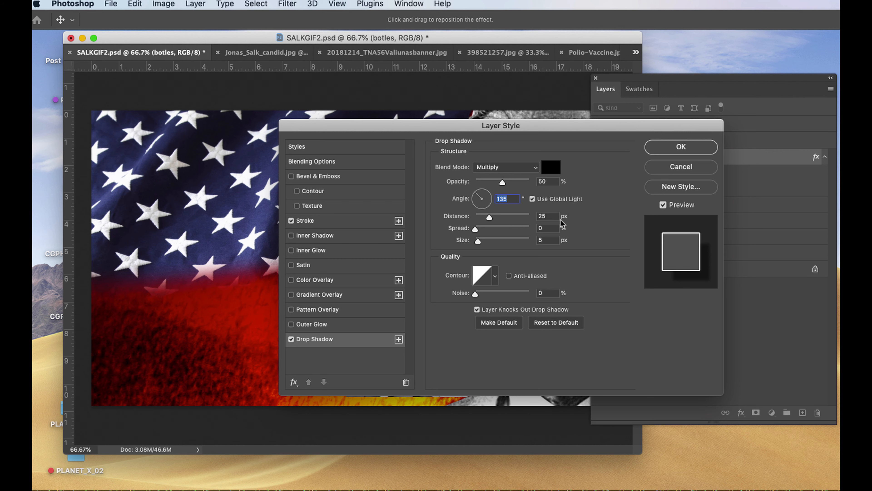
{"action": "left_click_drag", "start_coordinate": [473, 140], "coordinate": [564, 272]}
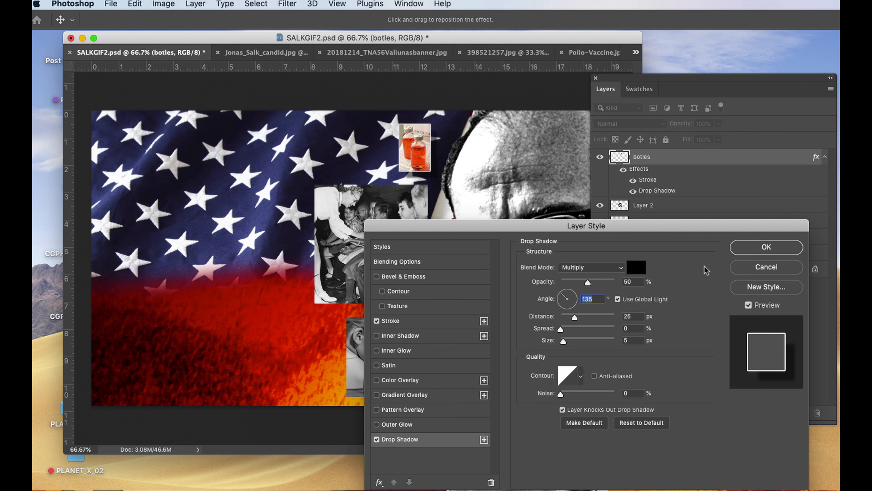
{"action": "left_click", "coordinate": [746, 256]}
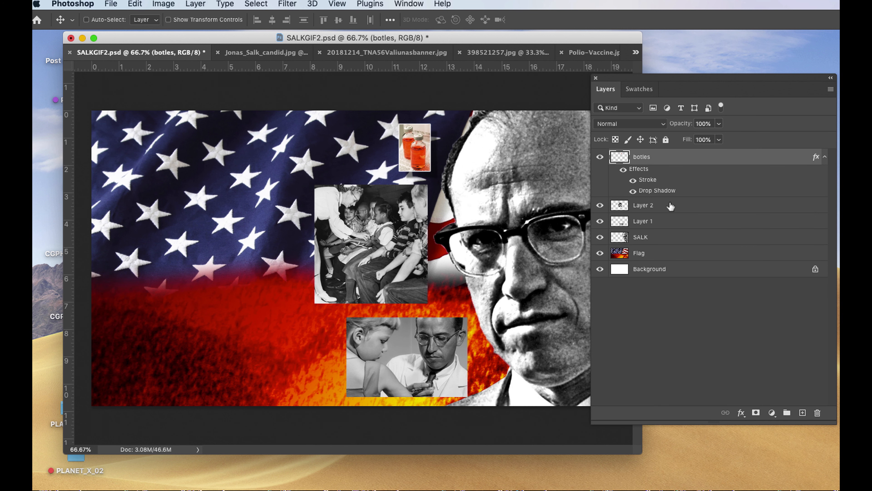
Copy the botles layer style and paste it onto Layer 2 and Layer 1.
{"action": "right_click", "coordinate": [725, 156]}
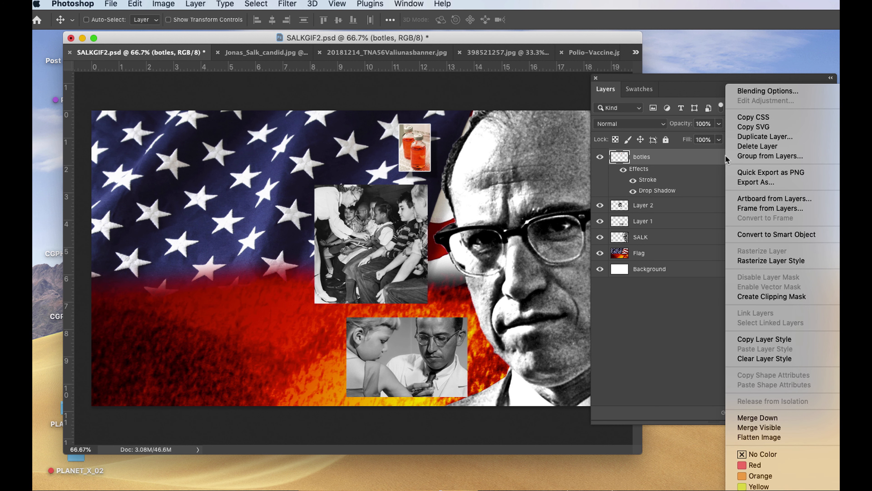
{"action": "left_click", "coordinate": [748, 339]}
{"action": "left_click_drag", "start_coordinate": [714, 80], "coordinate": [668, 70]}
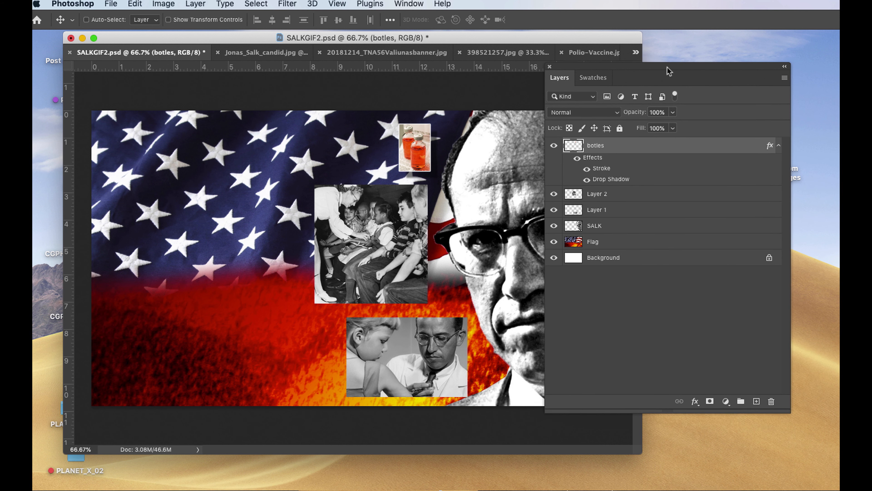
{"action": "left_click", "coordinate": [642, 198]}
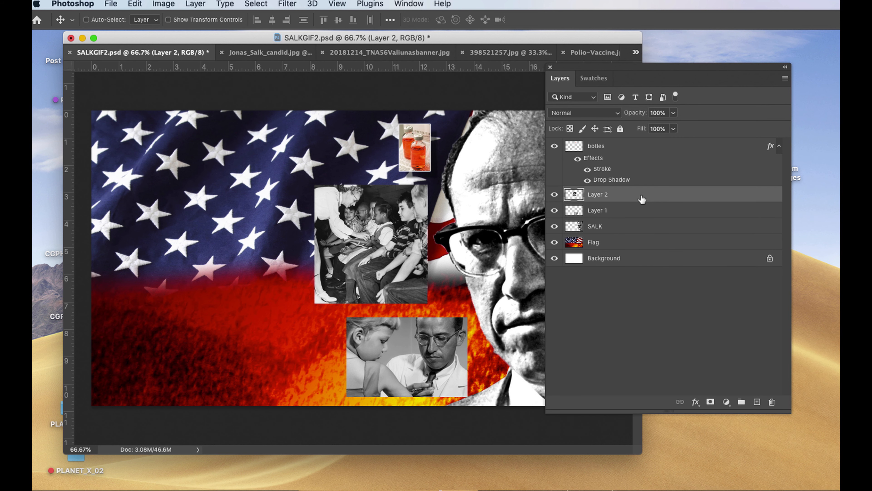
{"action": "right_click", "coordinate": [643, 199]}
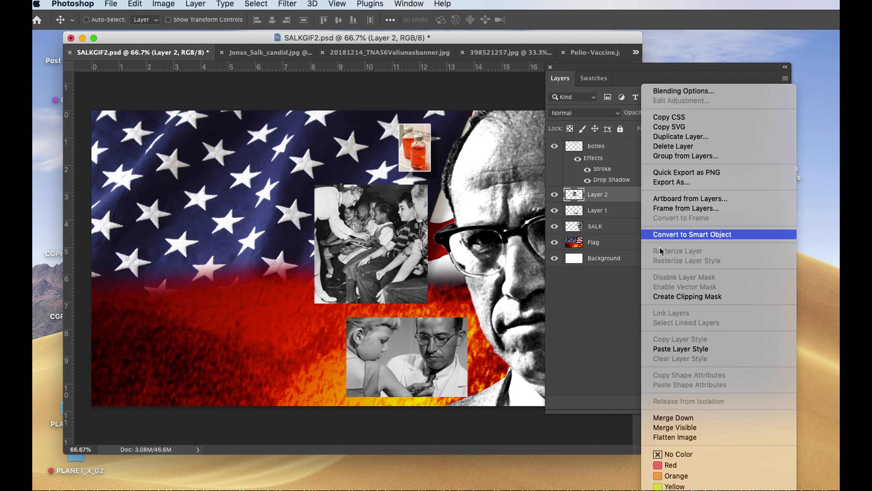
{"action": "left_click", "coordinate": [659, 348]}
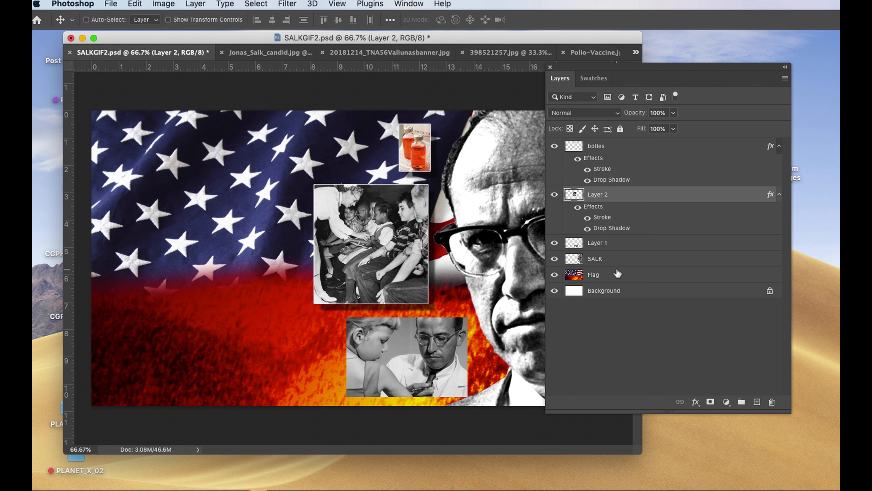
{"action": "left_click", "coordinate": [616, 245]}
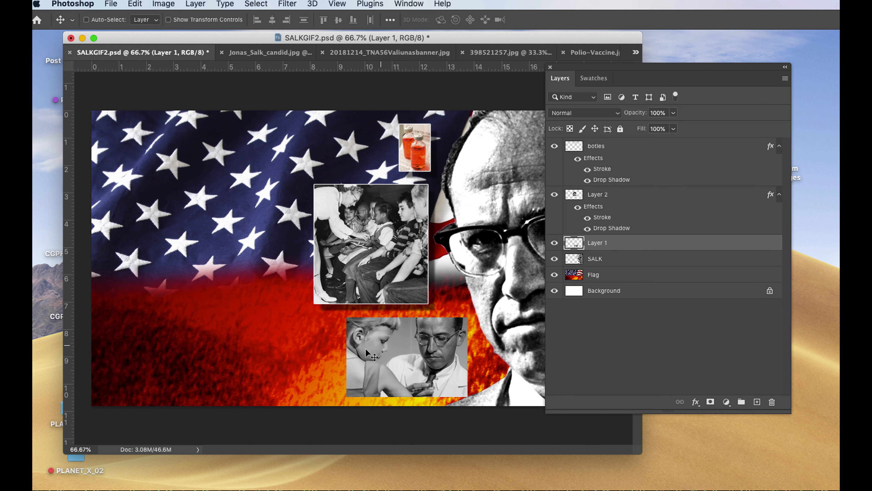
{"action": "right_click", "coordinate": [652, 246]}
{"action": "left_click", "coordinate": [667, 348]}
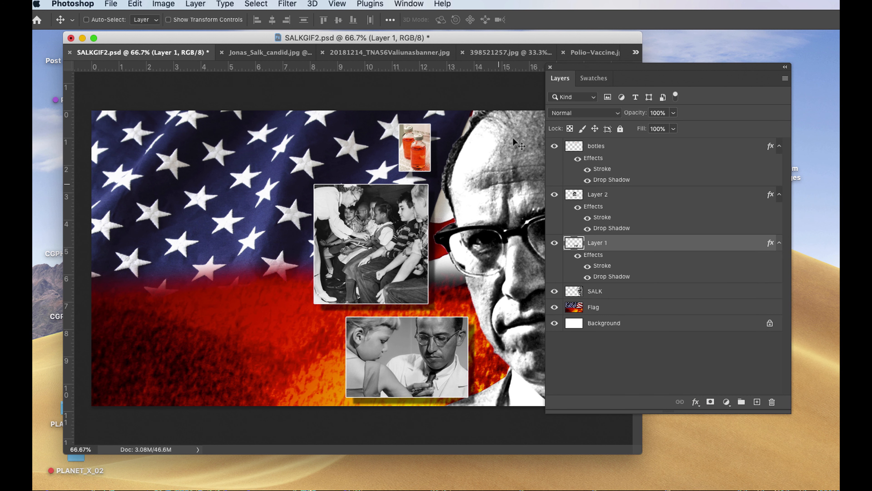
Merge botles, Layer 2 and Layer 1 into one layer, and check it by hiding and showing it.
{"action": "left_click_drag", "start_coordinate": [590, 72], "coordinate": [600, 89]}
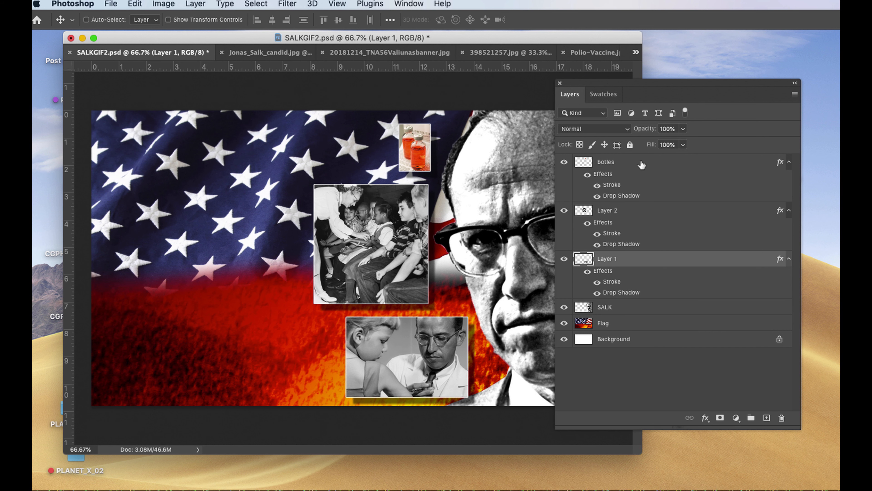
{"action": "left_click", "coordinate": [641, 167], "text": "shift"}
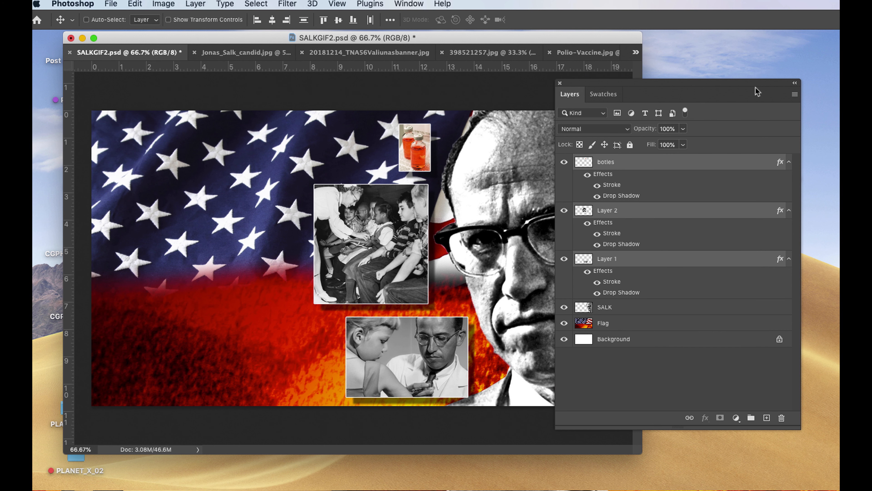
{"action": "left_click_drag", "start_coordinate": [754, 85], "coordinate": [667, 78]}
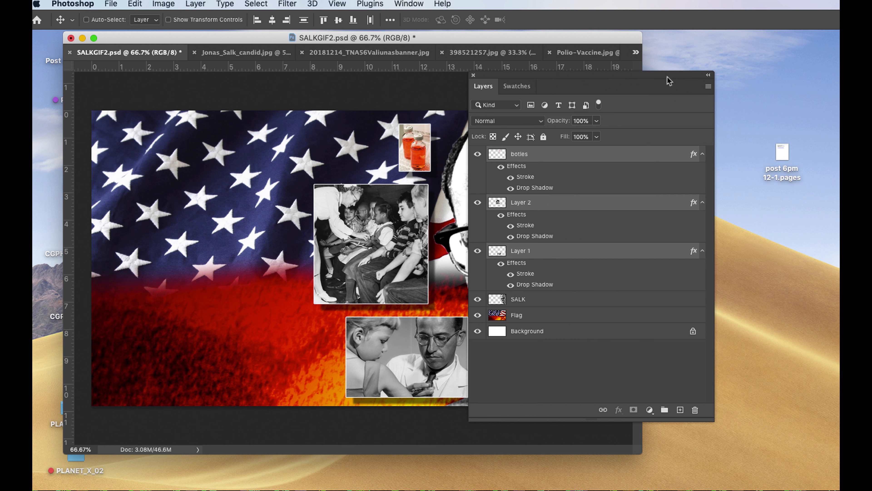
{"action": "left_click", "coordinate": [709, 86]}
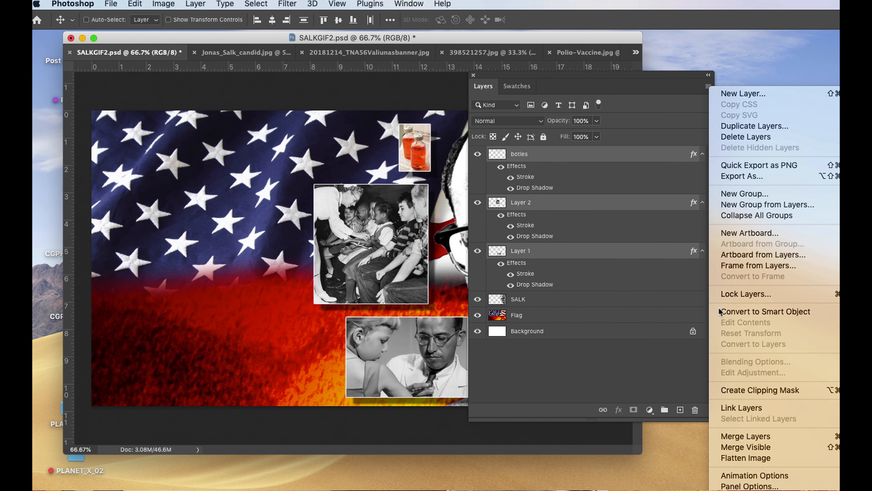
{"action": "left_click", "coordinate": [732, 435]}
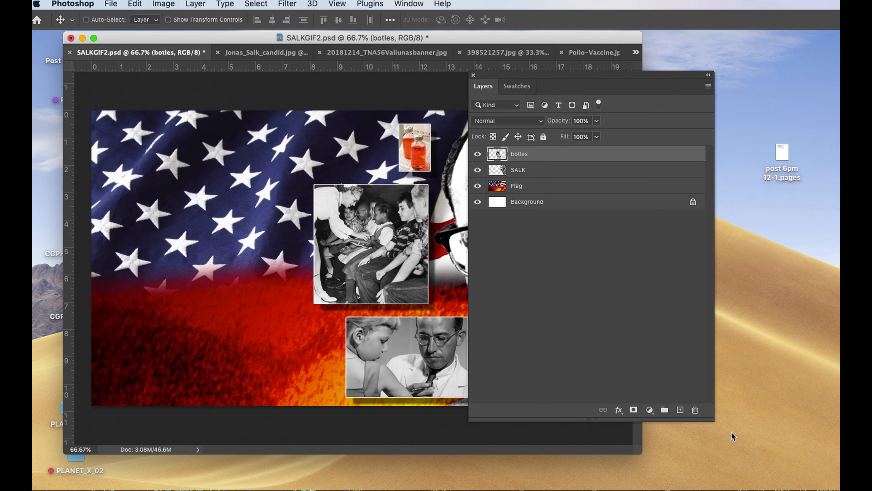
{"action": "left_click_drag", "start_coordinate": [495, 79], "coordinate": [537, 89]}
{"action": "left_click", "coordinate": [520, 165]}
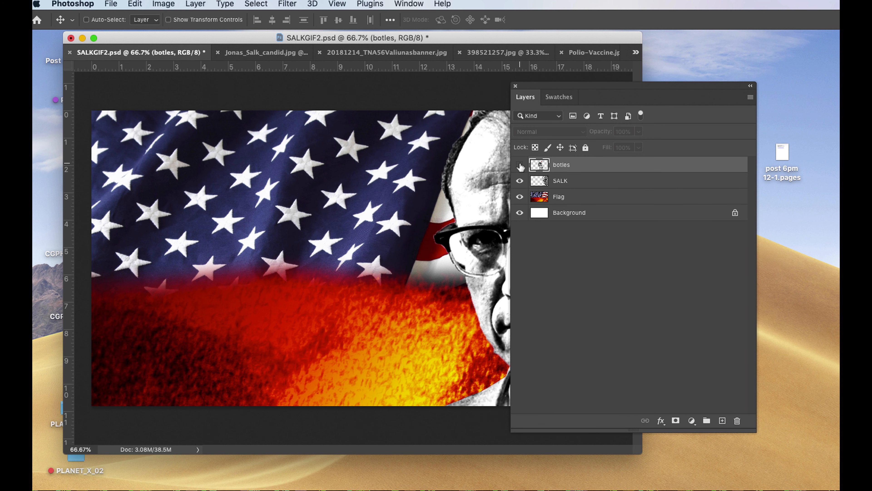
{"action": "left_click", "coordinate": [520, 165]}
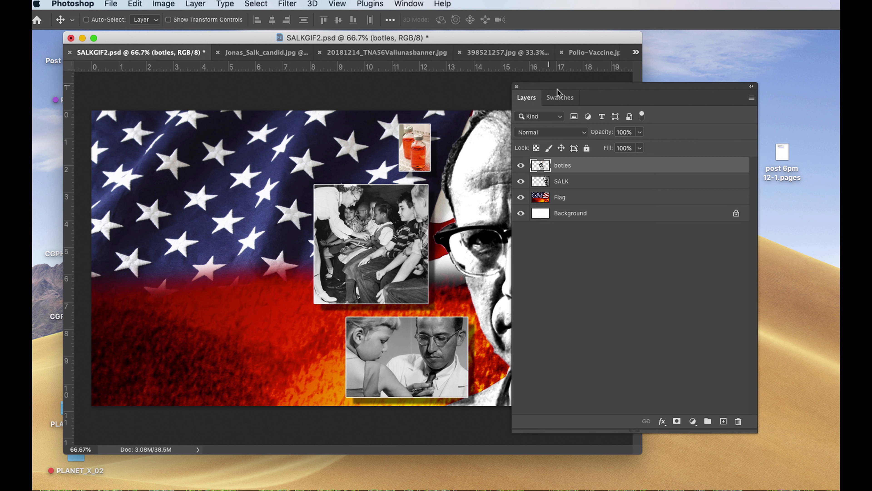
Delete the white Background layer.
{"action": "left_click_drag", "start_coordinate": [557, 89], "coordinate": [603, 106]}
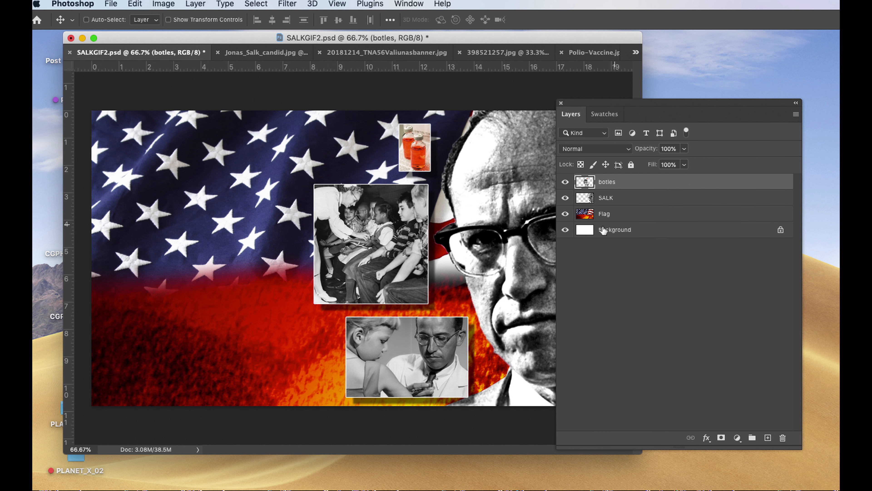
{"action": "left_click", "coordinate": [601, 232]}
{"action": "key", "text": "BackSpace"}
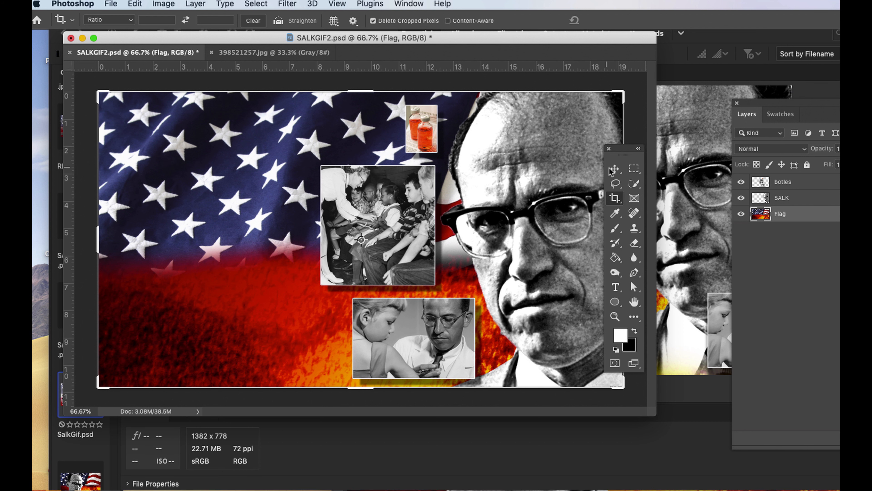
Open HEROTEXT.png from the 12.30-HERO-Salk folder and enlarge the document window around it.
{"action": "left_click", "coordinate": [616, 169]}
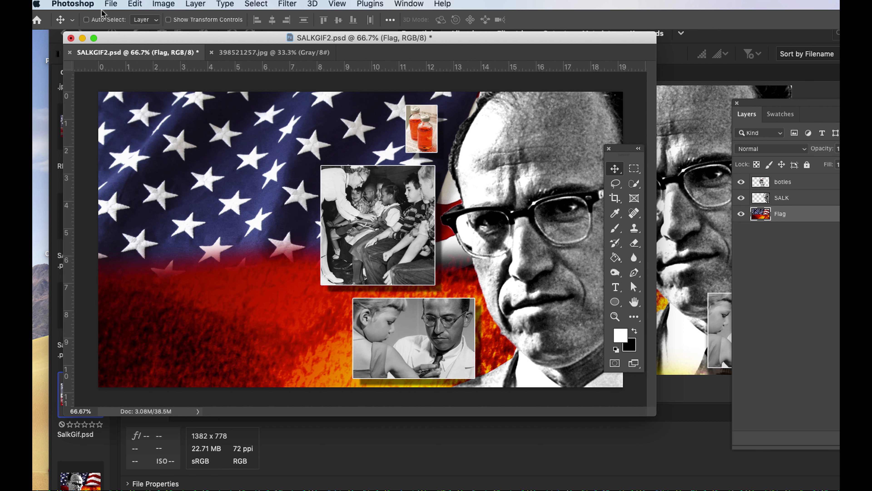
{"action": "left_click", "coordinate": [111, 4]}
{"action": "left_click", "coordinate": [125, 28]}
{"action": "left_click", "coordinate": [435, 114]}
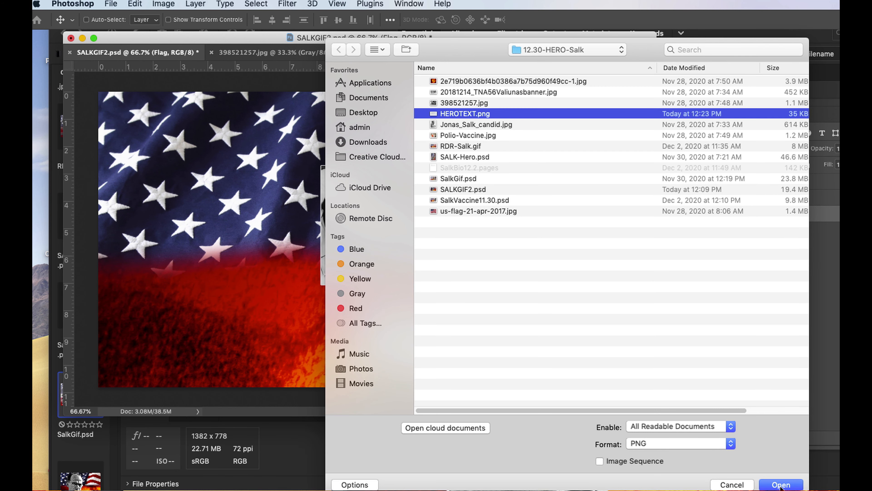
{"action": "left_click", "coordinate": [781, 485]}
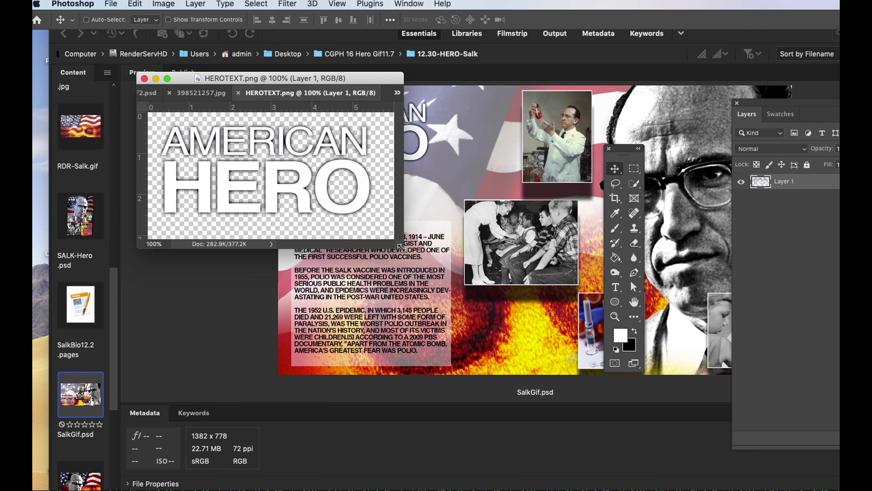
{"action": "left_click_drag", "start_coordinate": [467, 284], "coordinate": [675, 428]}
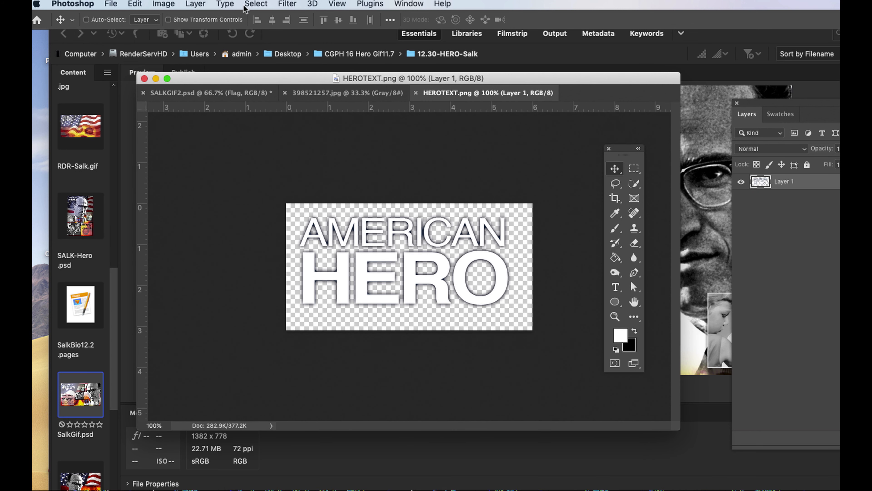
Select the entire canvas of HEROTEXT.png, copy it, and switch back to SALKGIF2.psd.
{"action": "left_click", "coordinate": [255, 4]}
{"action": "left_click", "coordinate": [261, 22]}
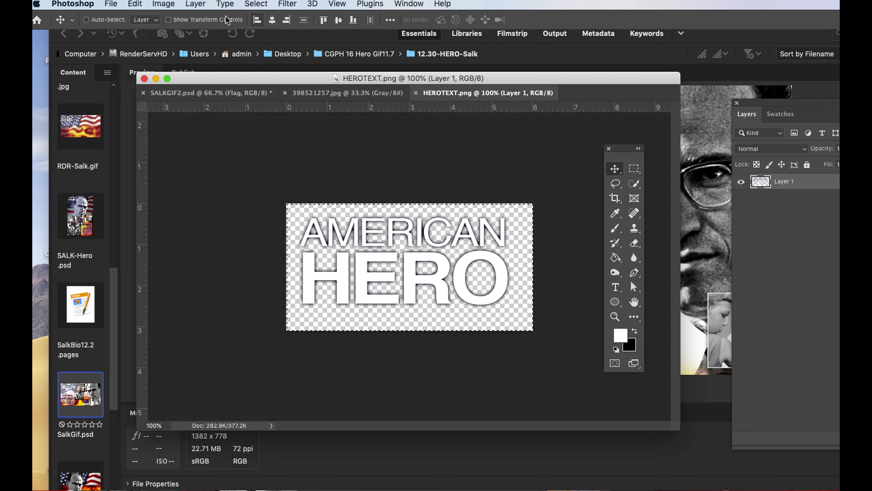
{"action": "left_click", "coordinate": [135, 5]}
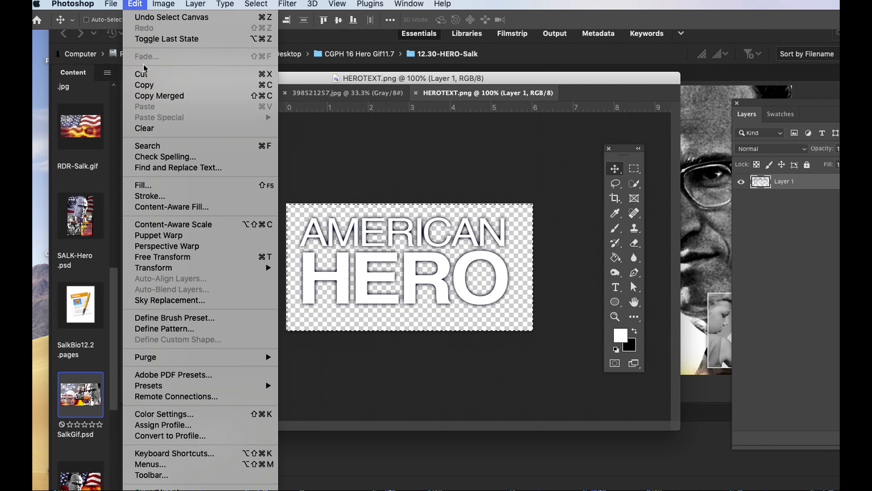
{"action": "left_click", "coordinate": [151, 89]}
{"action": "left_click", "coordinate": [152, 92]}
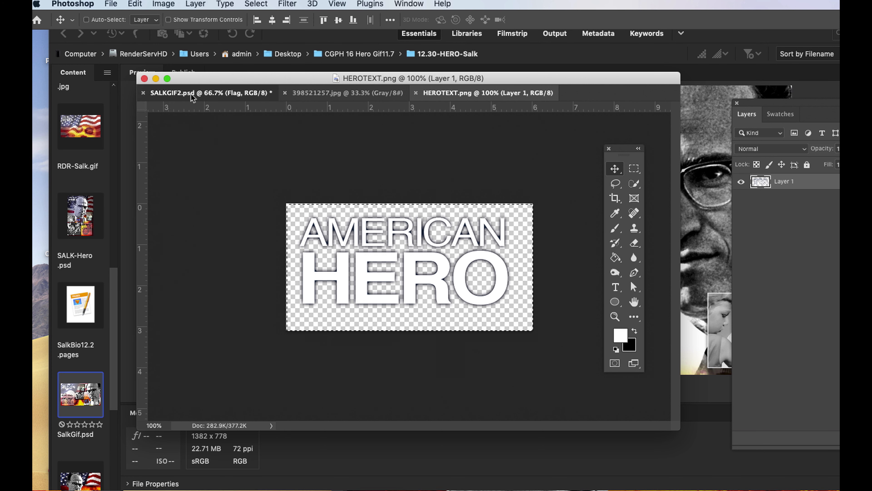
Paste the American Hero title above the Flag layer and move it to the upper-left area of the flag.
{"action": "left_click", "coordinate": [136, 4]}
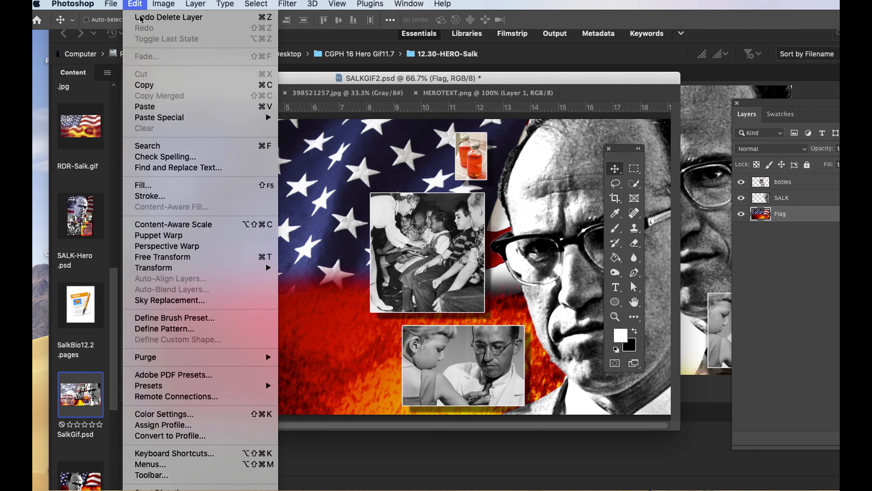
{"action": "left_click", "coordinate": [155, 107]}
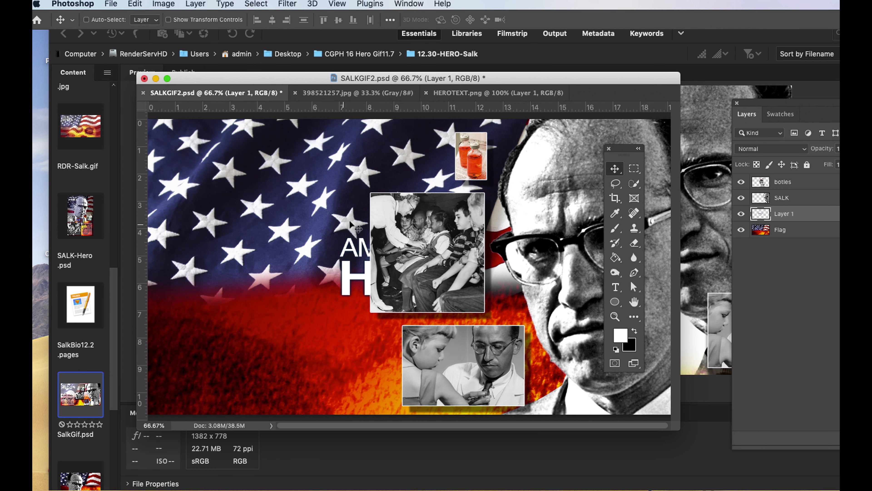
{"action": "left_click_drag", "start_coordinate": [347, 290], "coordinate": [185, 190]}
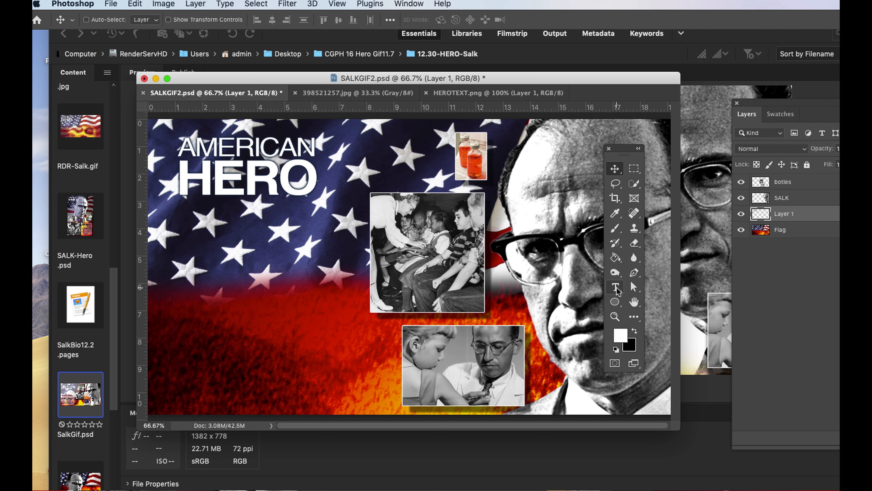
Hide the Bridge window, activate the Type tool, and move the layer list and toolbox so the artwork stays accessible.
{"action": "key", "text": "t"}
{"action": "left_click", "coordinate": [507, 450]}
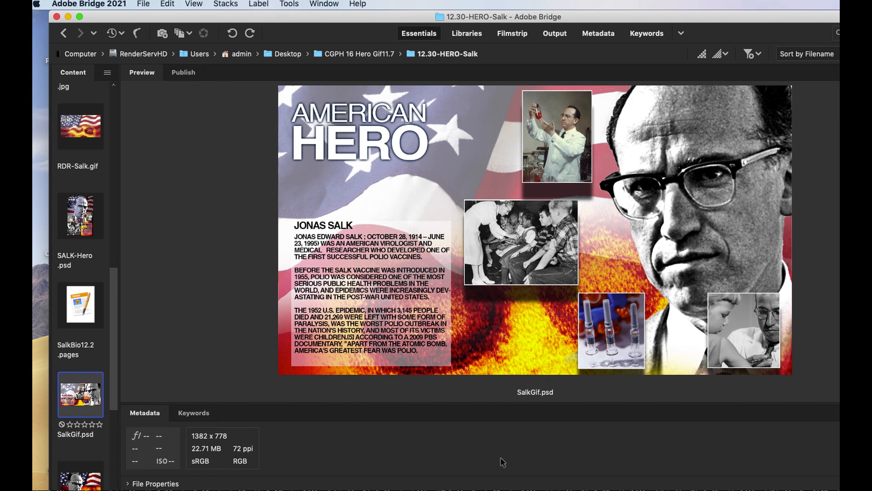
{"action": "key", "text": "super+h"}
{"action": "left_click_drag", "start_coordinate": [827, 105], "coordinate": [744, 88]}
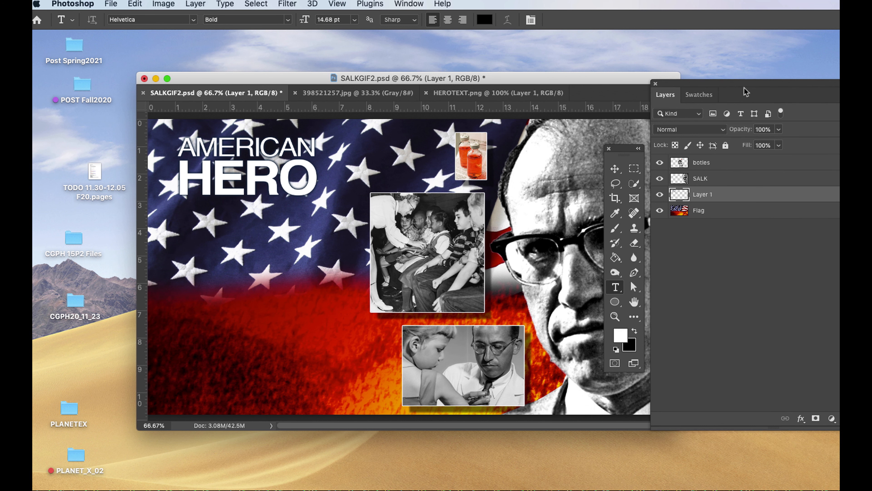
{"action": "left_click_drag", "start_coordinate": [622, 153], "coordinate": [123, 122]}
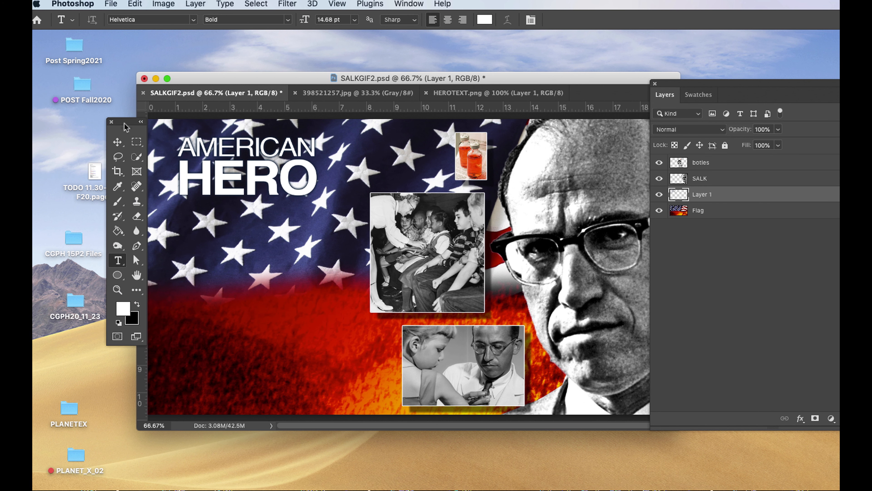
Add the white Helvetica Bold text "JONAS SALK" on the flag below the title and set its size to 30 pt.
{"action": "left_click", "coordinate": [191, 246]}
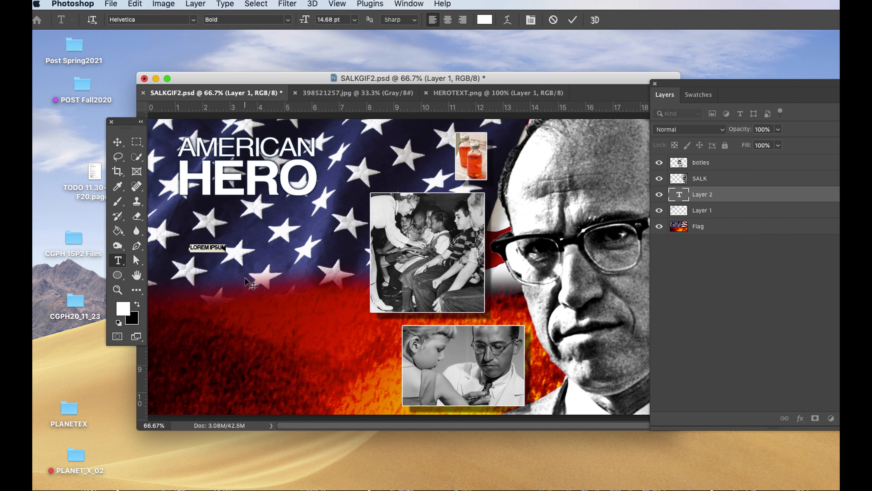
{"action": "type", "text": "JONAS"}
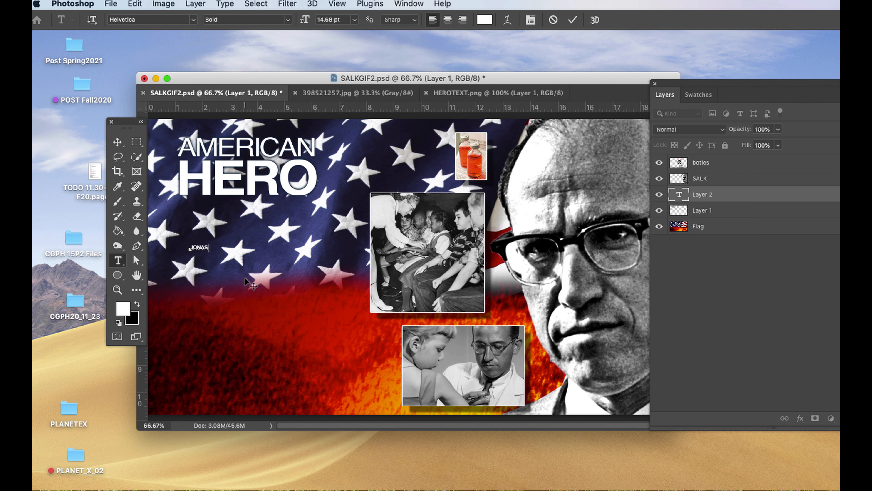
{"action": "type", "text": " SALK"}
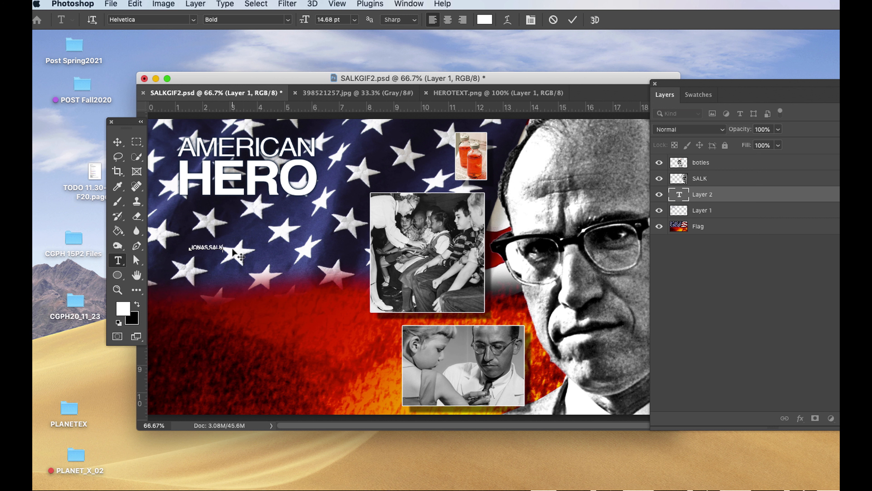
{"action": "key", "text": "super+a"}
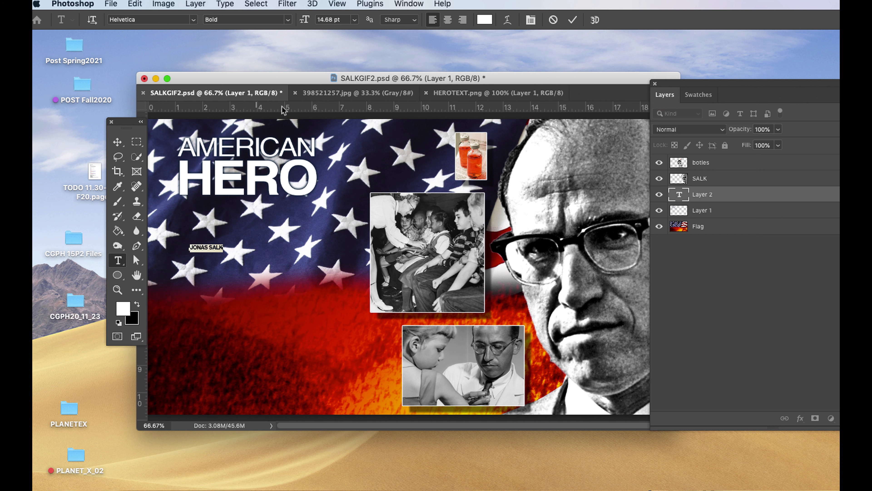
{"action": "left_click", "coordinate": [356, 22]}
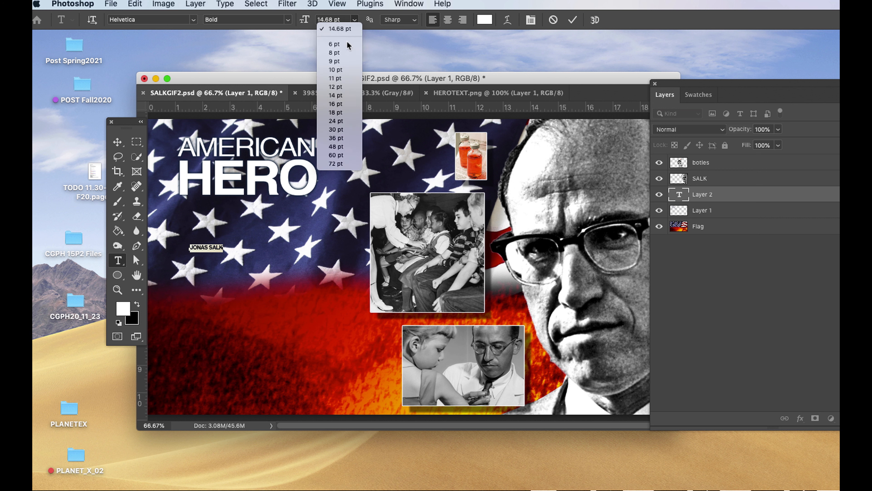
{"action": "left_click", "coordinate": [341, 130]}
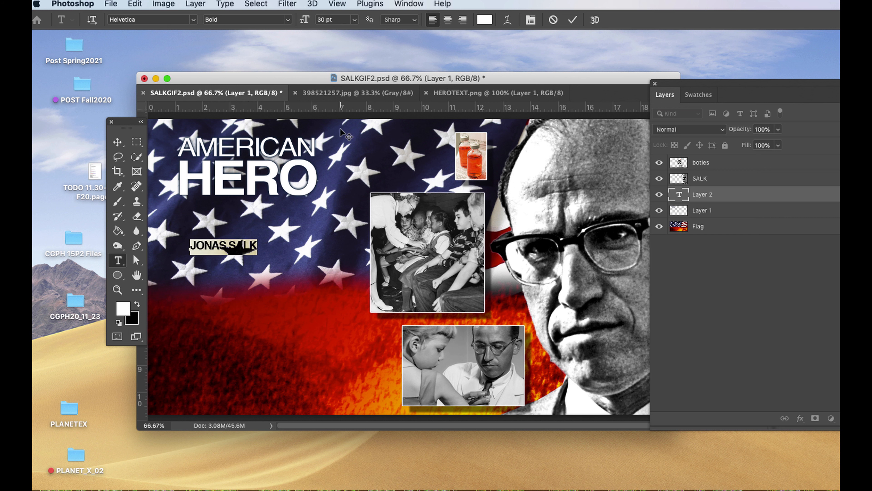
{"action": "left_click", "coordinate": [117, 143]}
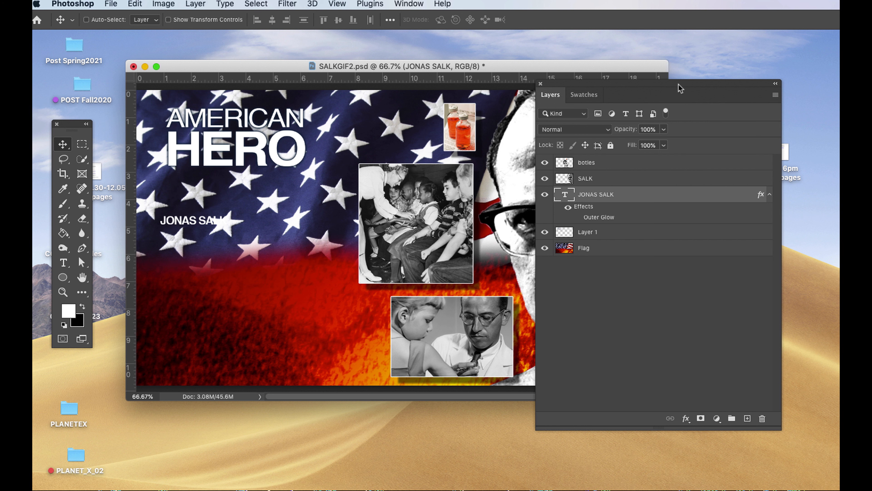
Give the JONAS SALK text a black Outer Glow with 100% opacity, 2% spread and a smaller size, and move it directly beneath HERO.
{"action": "left_click_drag", "start_coordinate": [679, 87], "coordinate": [677, 88]}
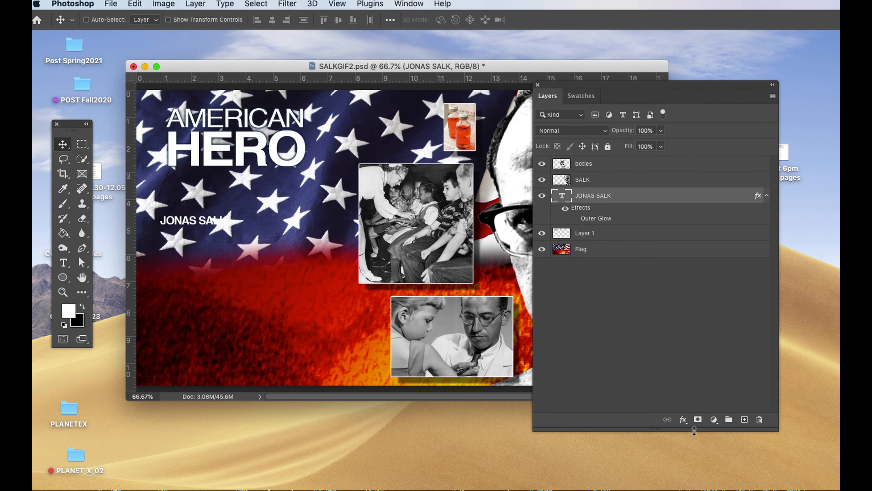
{"action": "left_click", "coordinate": [683, 419]}
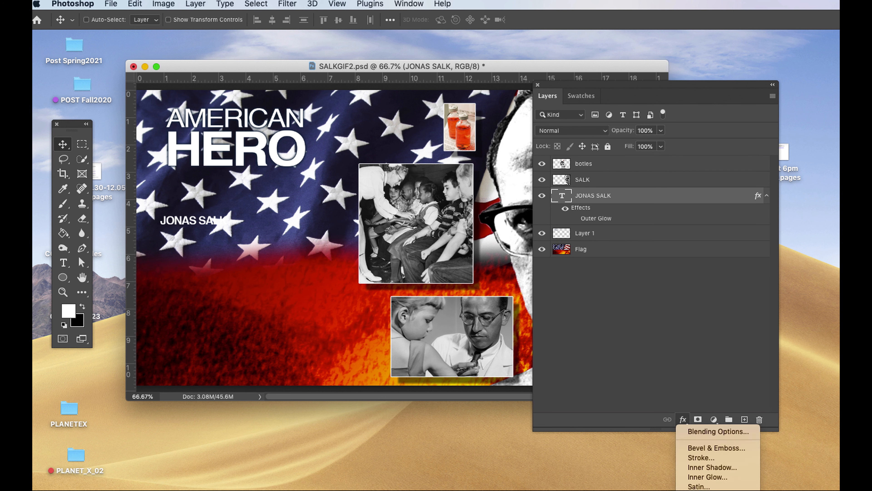
{"action": "left_click", "coordinate": [702, 490]}
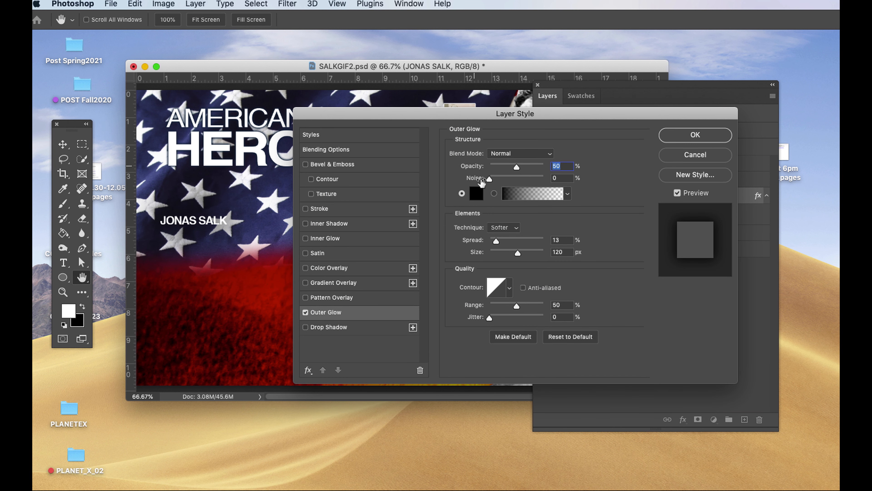
{"action": "left_click", "coordinate": [476, 194]}
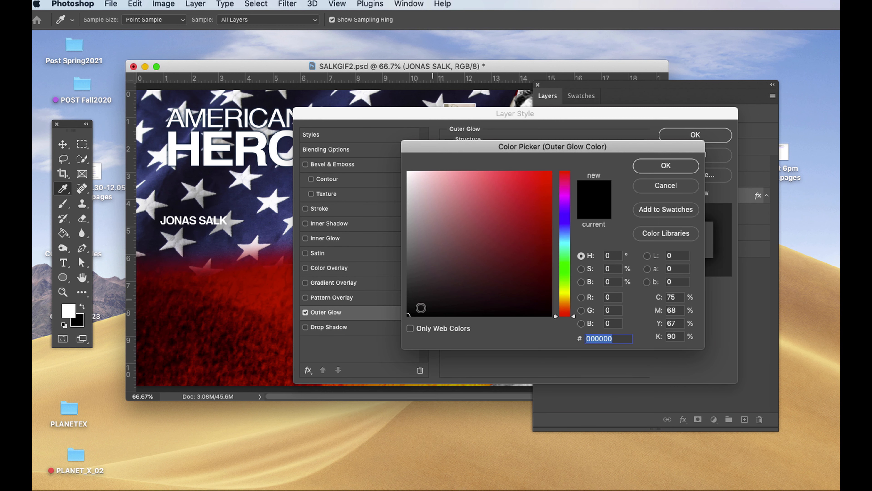
{"action": "left_click", "coordinate": [682, 169]}
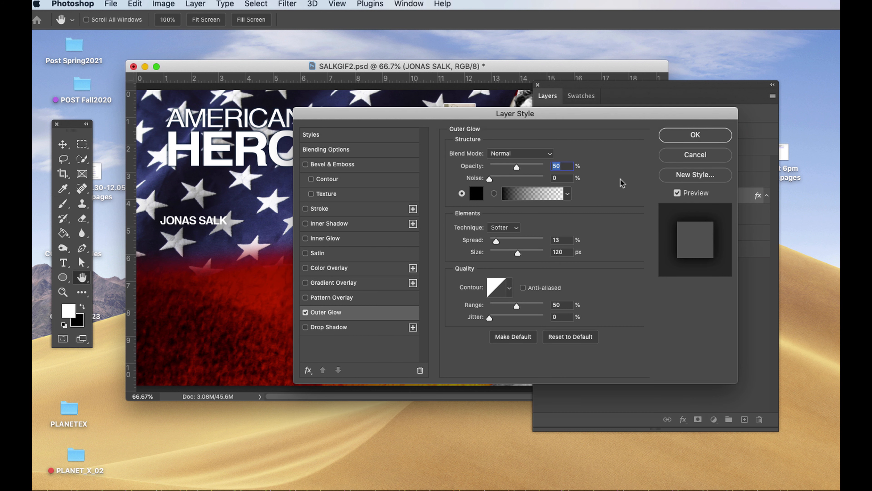
{"action": "left_click_drag", "start_coordinate": [518, 170], "coordinate": [559, 173]}
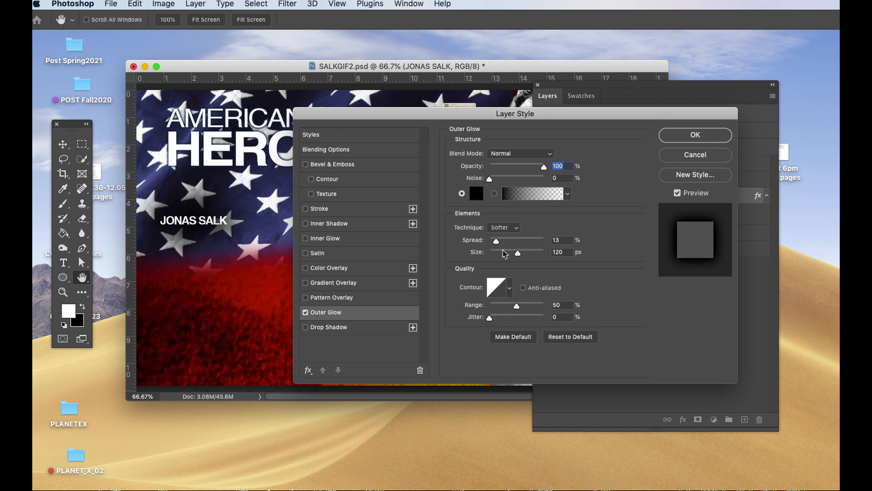
{"action": "left_click_drag", "start_coordinate": [496, 242], "coordinate": [491, 241]}
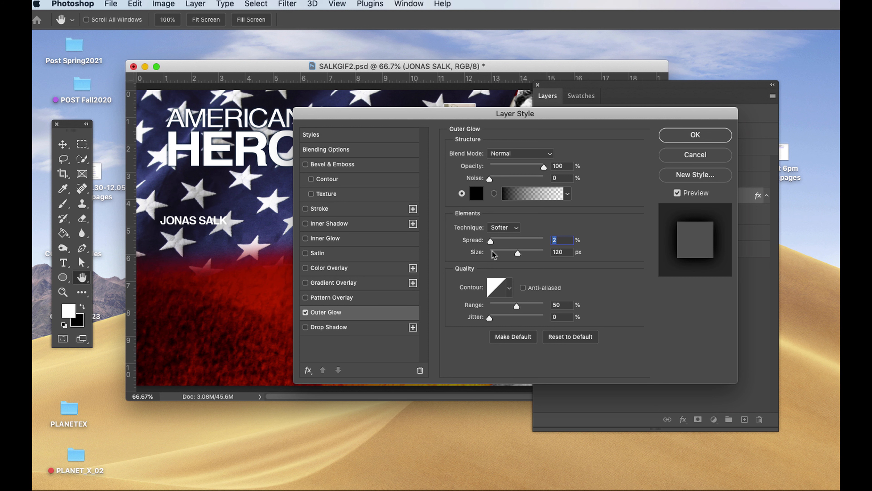
{"action": "left_click_drag", "start_coordinate": [518, 253], "coordinate": [498, 253]}
{"action": "key", "text": "Return"}
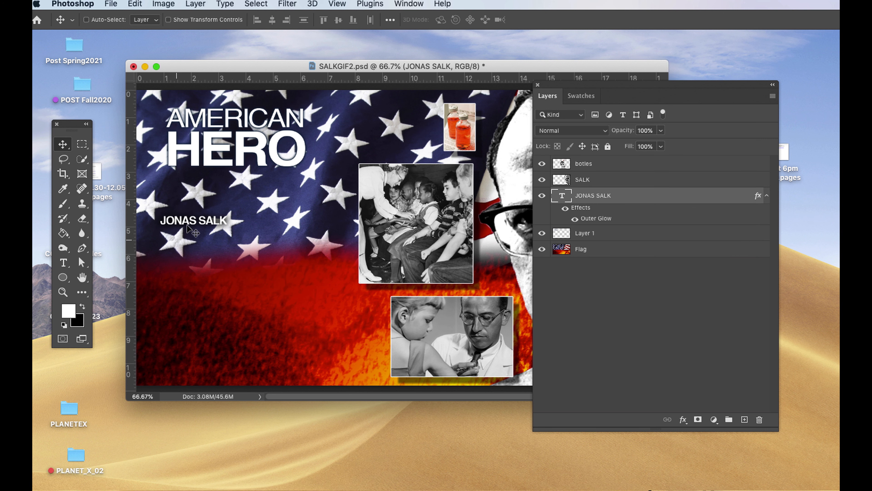
{"action": "left_click_drag", "start_coordinate": [191, 222], "coordinate": [198, 182]}
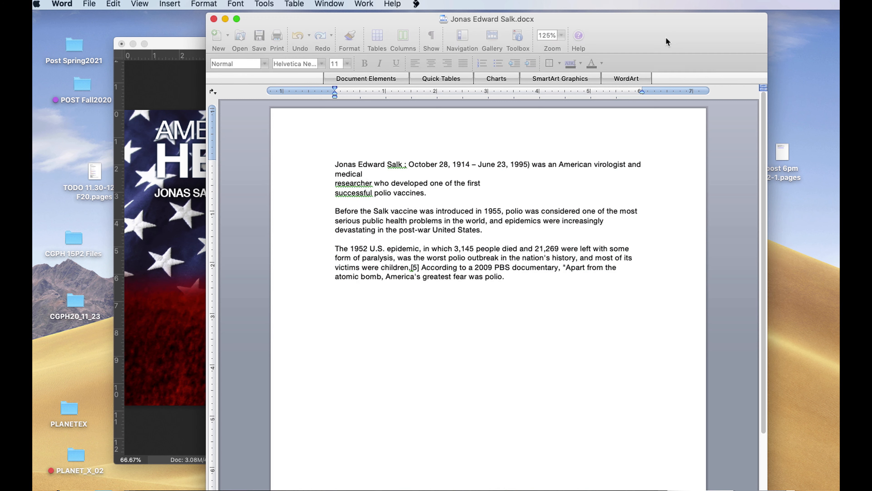
Select and copy the whole biography in Jonas Edward Salk.docx in Word, and return to SALKGIF2.psd in Photoshop.
{"action": "key", "text": "super+a"}
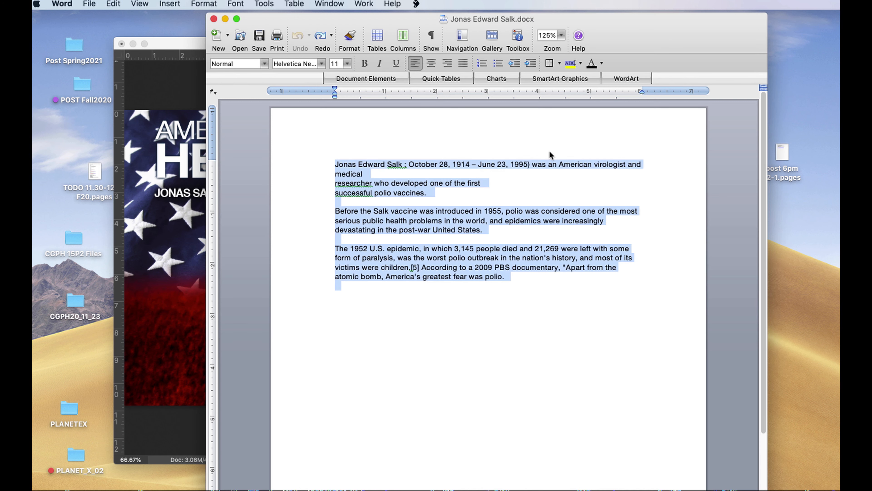
{"action": "left_click", "coordinate": [317, 169]}
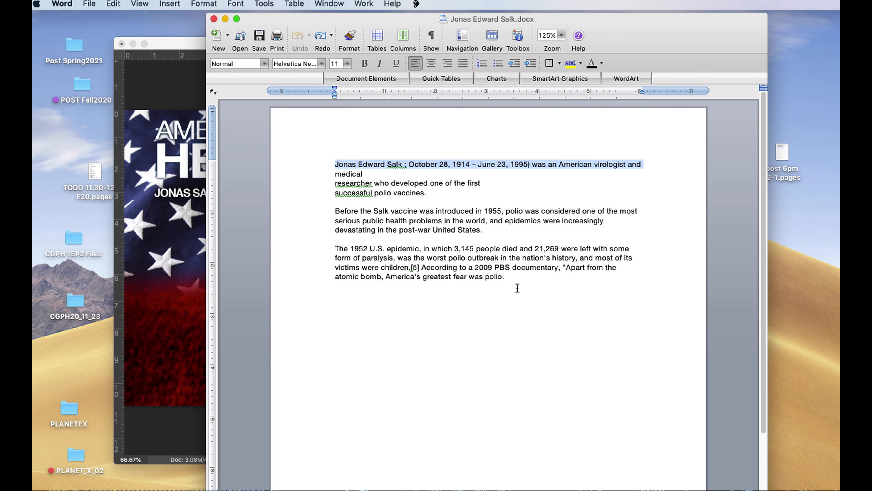
{"action": "left_click_drag", "start_coordinate": [518, 288], "coordinate": [307, 152]}
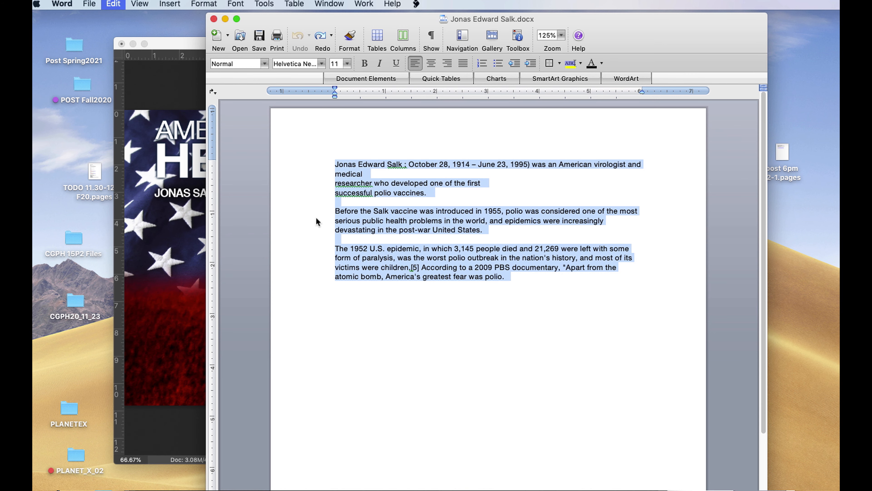
{"action": "left_click", "coordinate": [184, 45]}
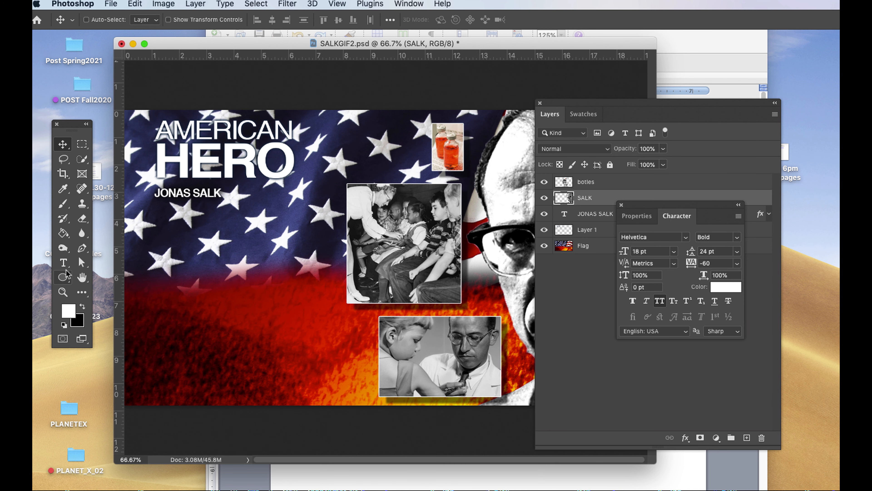
Select the JONAS SALK text with the Type tool to check its character settings, and leave text editing.
{"action": "left_click", "coordinate": [63, 263]}
{"action": "left_click_drag", "start_coordinate": [155, 194], "coordinate": [199, 195]}
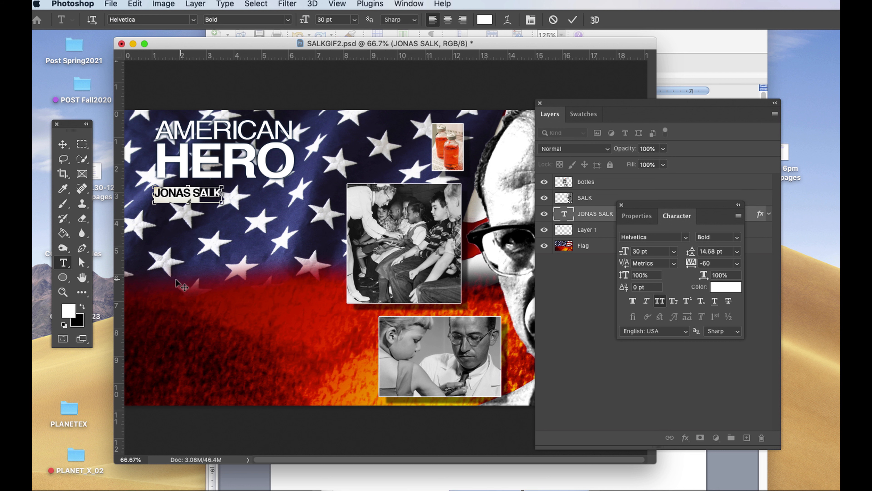
{"action": "left_click", "coordinate": [63, 146]}
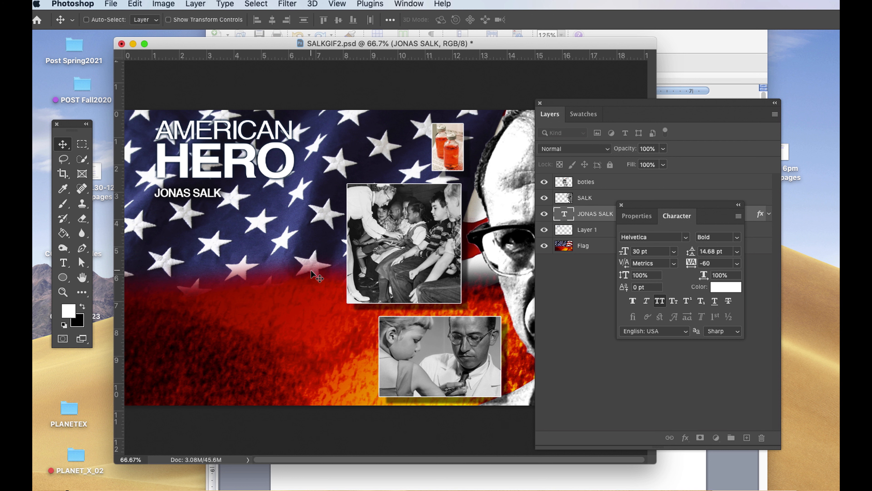
Create a paragraph text box above Layer 1, beneath JONAS SALK and beside the inset photos, and paste the copied biography into it.
{"action": "left_click_drag", "start_coordinate": [640, 203], "coordinate": [658, 312]}
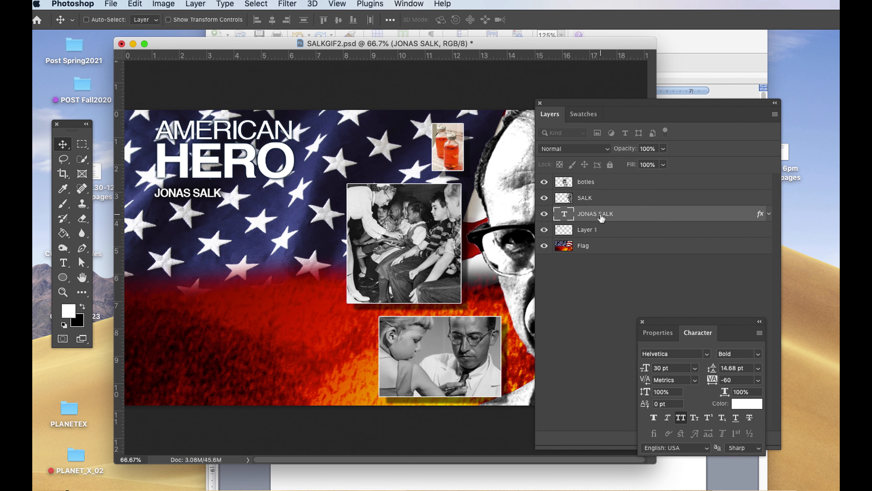
{"action": "left_click", "coordinate": [593, 231]}
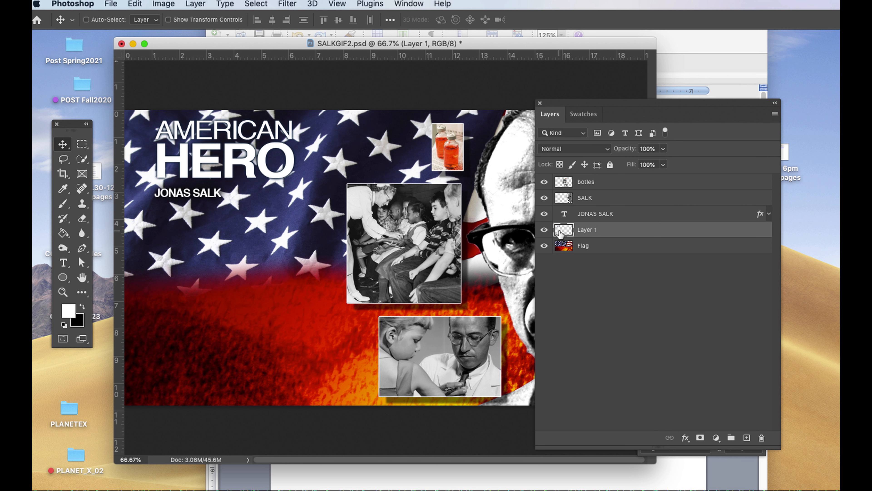
{"action": "left_click", "coordinate": [63, 263]}
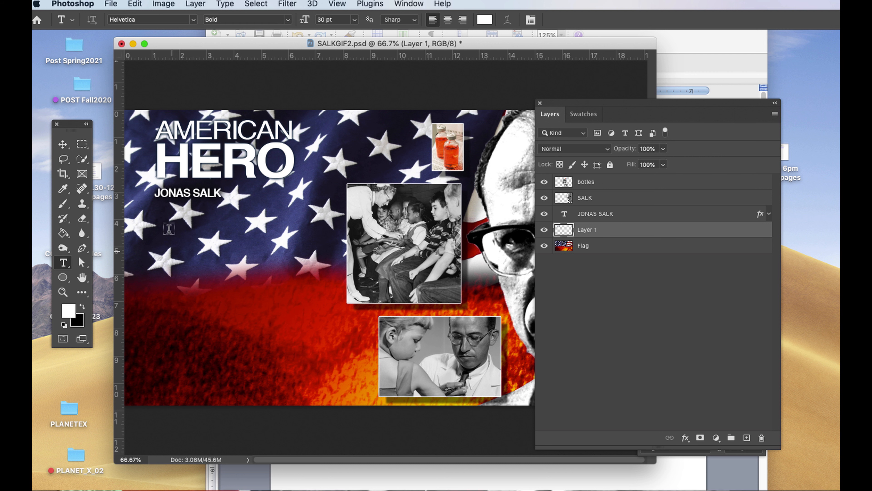
{"action": "left_click_drag", "start_coordinate": [164, 219], "coordinate": [330, 400]}
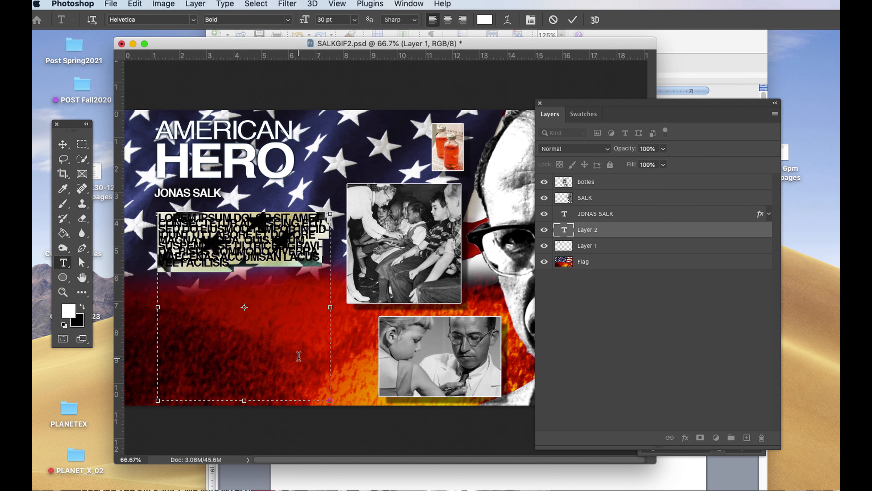
{"action": "type", "text": "JONAS EDWARD SALK (OCTOBER 28, 1914 – JUNE 23, 1995) WAS AN AMERICAN VIROLOGIST AND MEDICAL RESEARCHER WHO DEVELOPED ONE OF THE FIRST SUCCESSFUL POLIO VACCINES. BEFORE THE SALK VACCINE WAS INTRODUCED IN 1955, POLIO WAS CONSIDERED ONE OF THE MOST SERIOUS PUBLIC HEALTH PROBLEMS IN THE WORLD; EPIDEMICS WERE INCREASINGLY DEVASTATING IN THE POST-WAR UNITED STATES. THE 1952 U.S. EPIDEMIC, IN WHICH 3,145 PEOPLE DIED AND 21,269 WERE LEFT WITH SOME FORM OF PARALYSIS, WAS THE WORST POLIO OUTBREAK IN THE NATION'S HISTORY, AND MOST OF ITS VICTIMS WERE CHILDREN. ACCORDING TO A 2009 PBS DOCUMENTARY, \"APART FROM THE ATOMIC BOMB, AMERICA'S GREATEST FEAR WAS POLIO.\""}
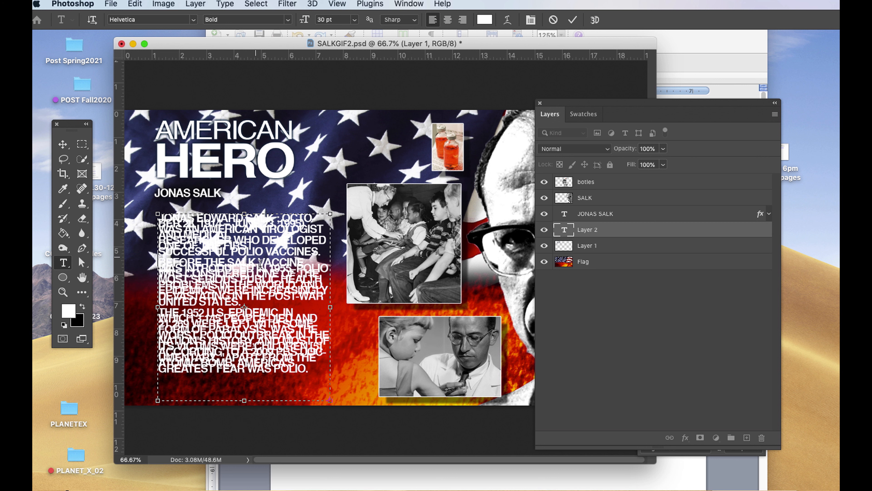
Set the whole biography text to 18 pt size with 18 pt leading and commit the text.
{"action": "key", "text": "super+a"}
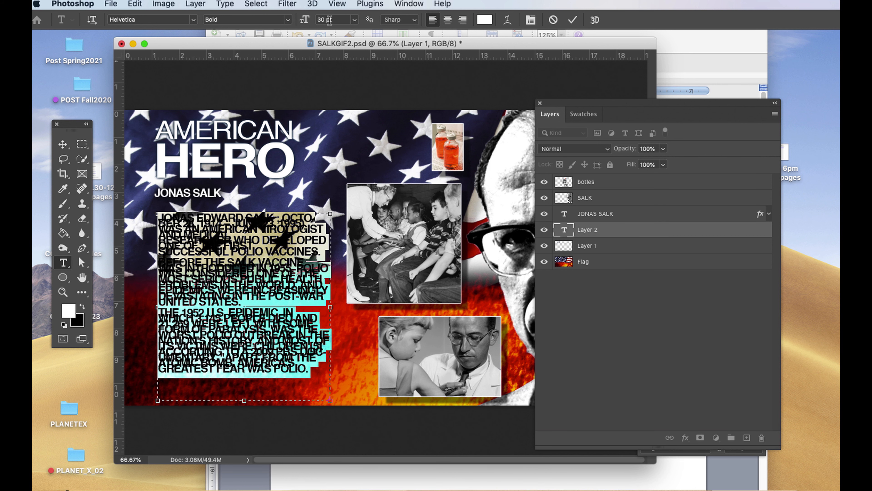
{"action": "left_click", "coordinate": [354, 20]}
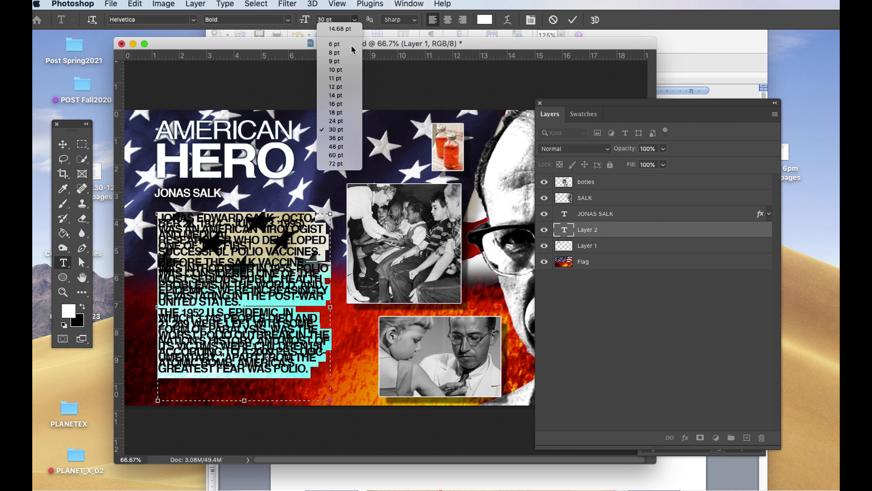
{"action": "left_click", "coordinate": [346, 112]}
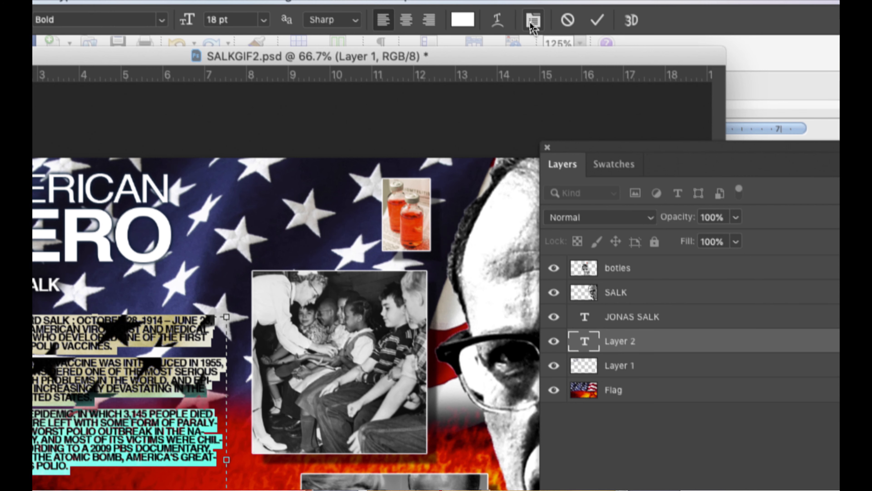
{"action": "left_click", "coordinate": [532, 24]}
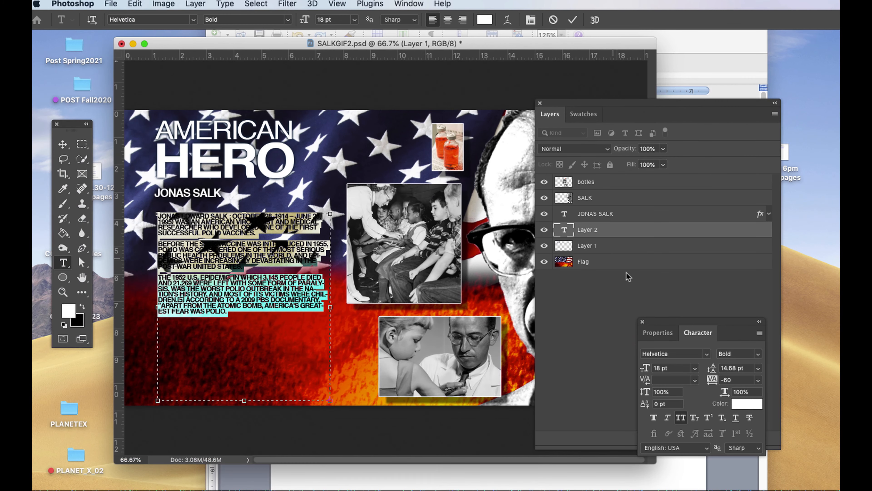
{"action": "left_click_drag", "start_coordinate": [671, 337], "coordinate": [529, 176]}
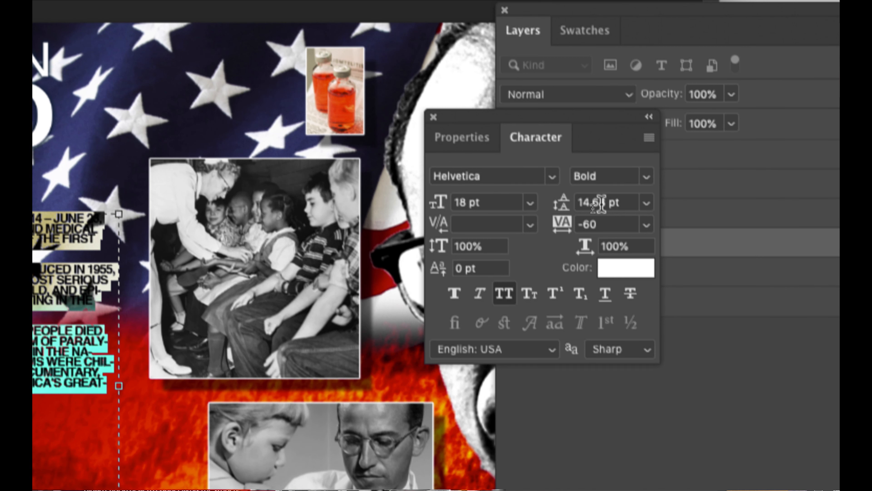
{"action": "left_click_drag", "start_coordinate": [606, 204], "coordinate": [573, 208]}
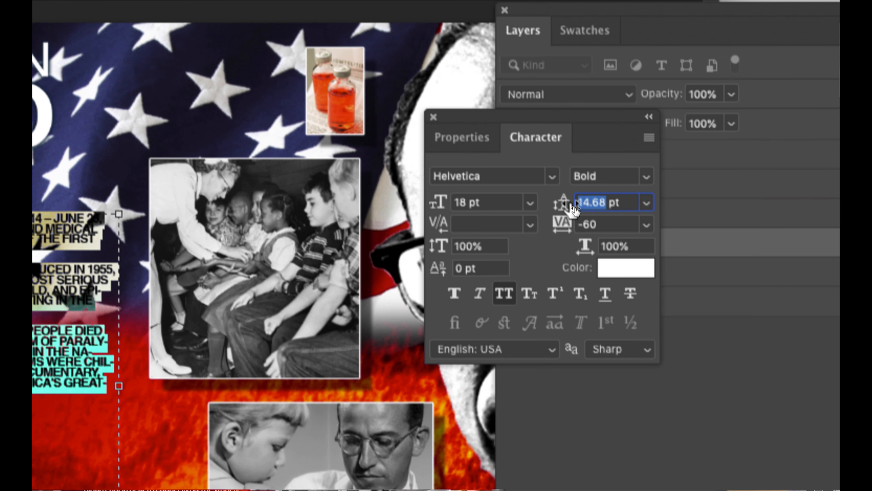
{"action": "type", "text": "18"}
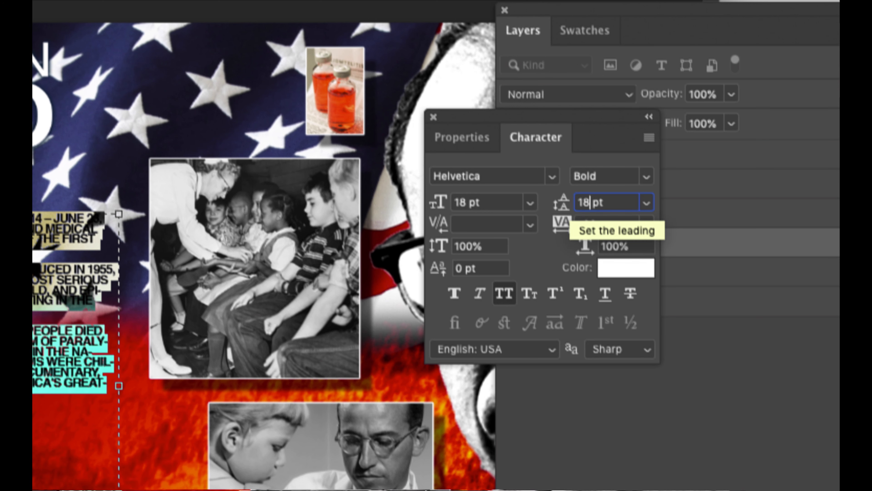
{"action": "key", "text": "Return"}
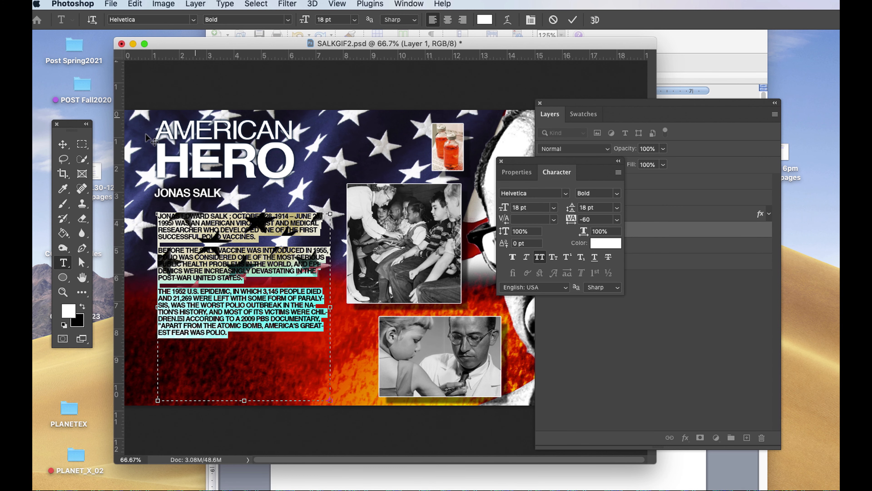
{"action": "left_click", "coordinate": [62, 144]}
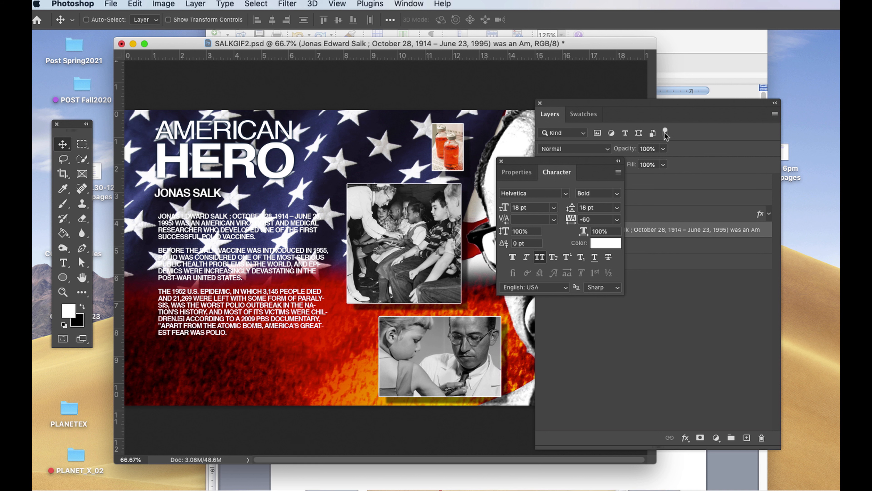
Copy the layer style from the JONAS SALK text layer and paste it onto the biography text layer.
{"action": "left_click", "coordinate": [676, 103]}
{"action": "left_click_drag", "start_coordinate": [677, 102], "coordinate": [673, 107]}
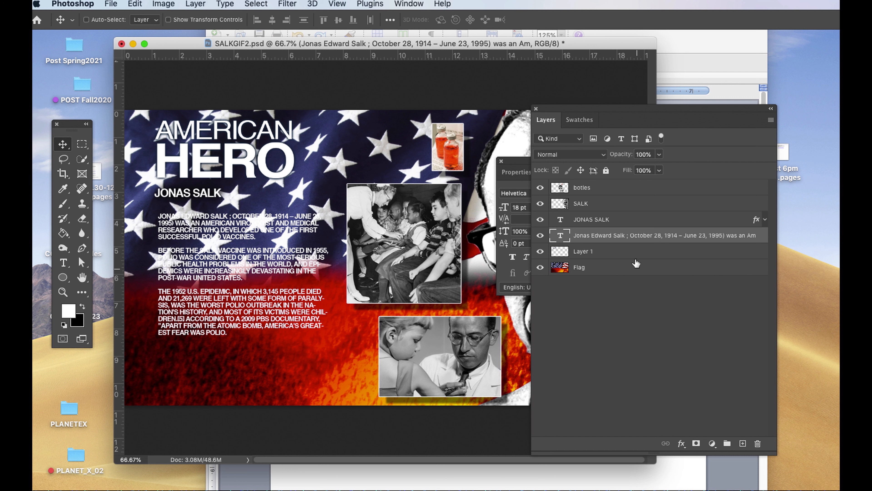
{"action": "right_click", "coordinate": [618, 219]}
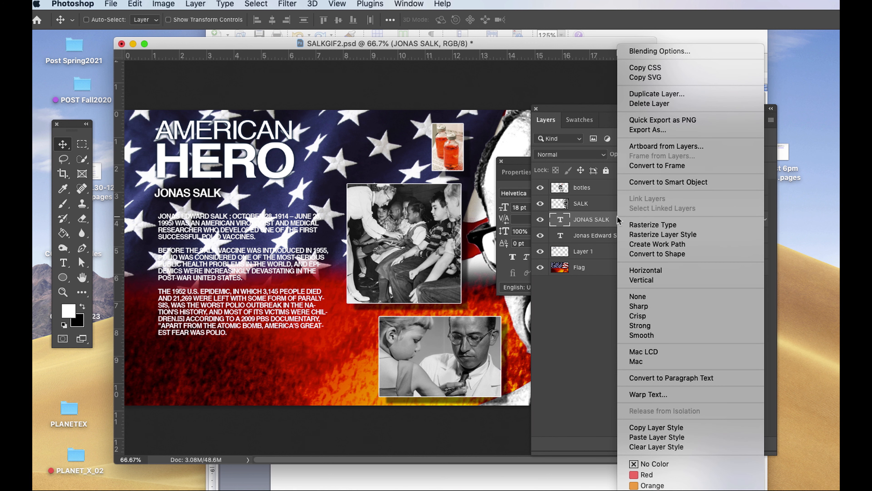
{"action": "left_click", "coordinate": [656, 427]}
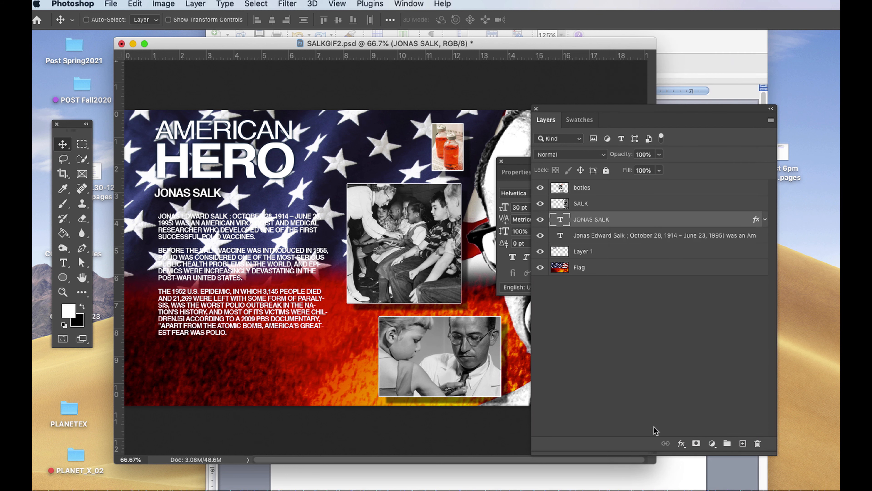
{"action": "left_click", "coordinate": [586, 241]}
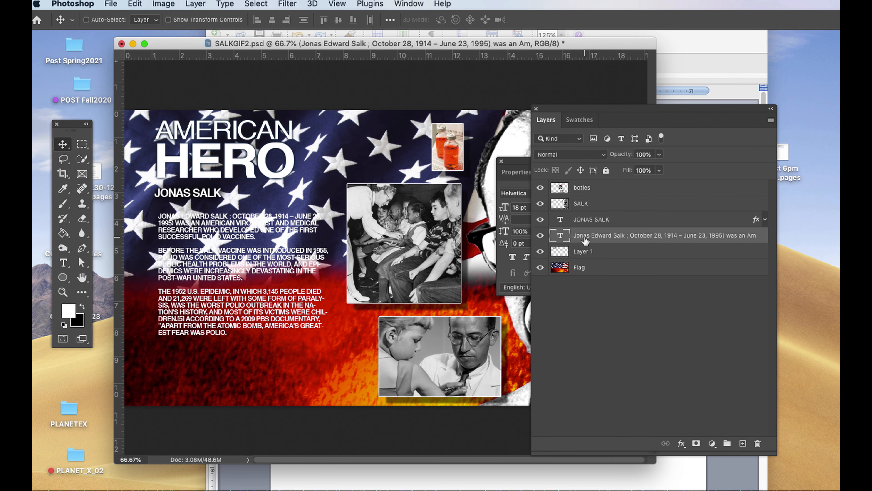
{"action": "right_click", "coordinate": [620, 238]}
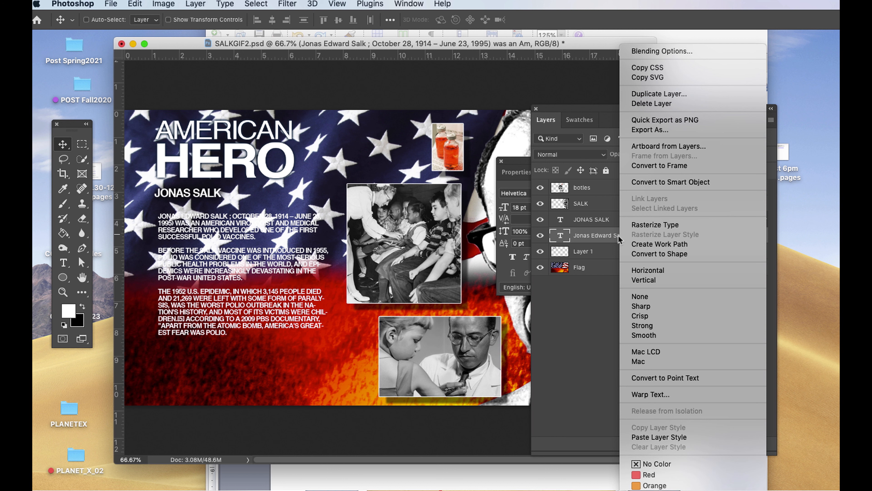
{"action": "left_click", "coordinate": [652, 437]}
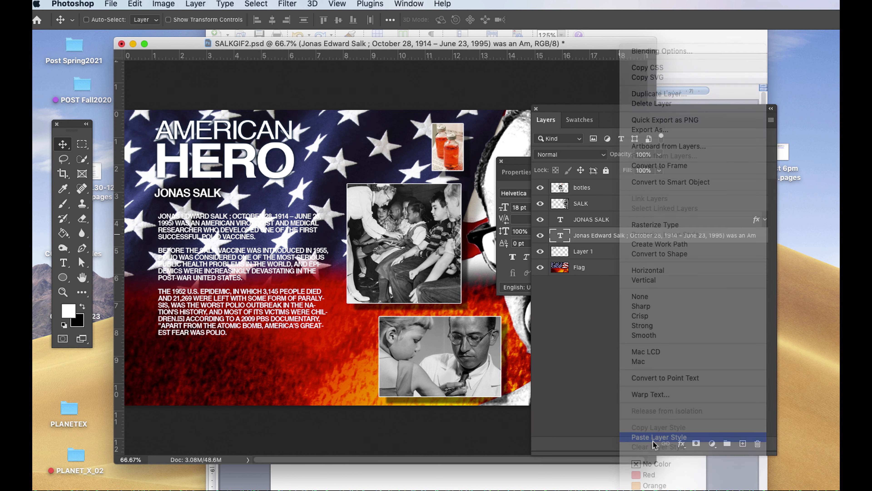